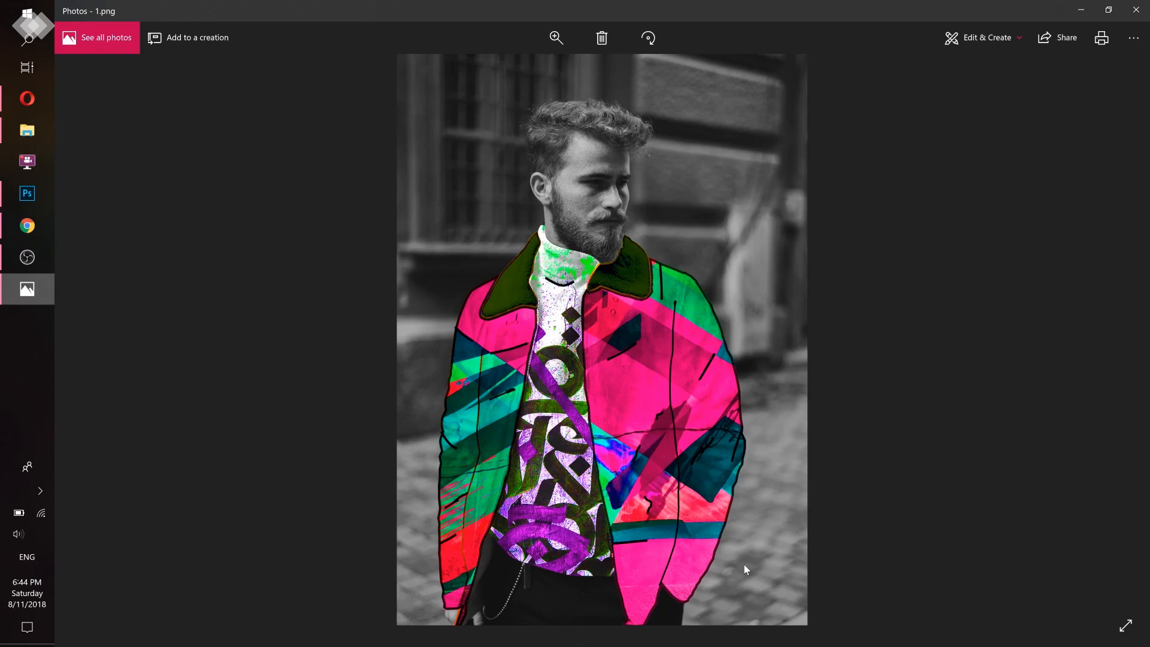
# Look through the finished example artworks 1.png, 2.png and 3.png
pyautogui.press('Right')
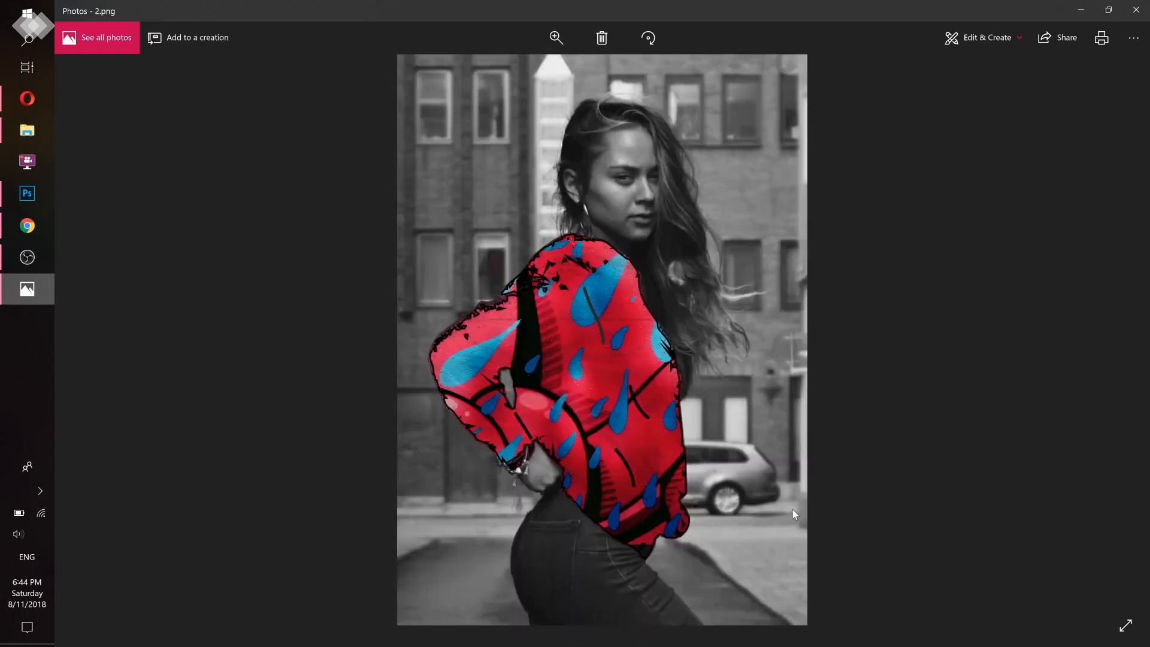
pyautogui.press('Right')
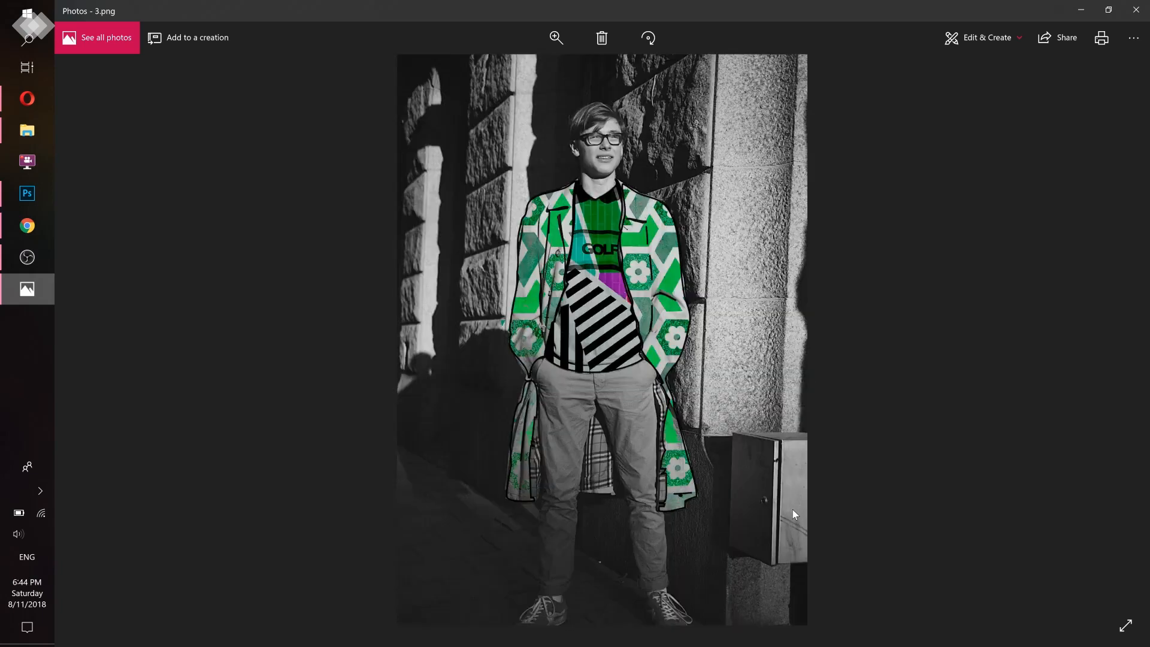
pyautogui.press('Right')
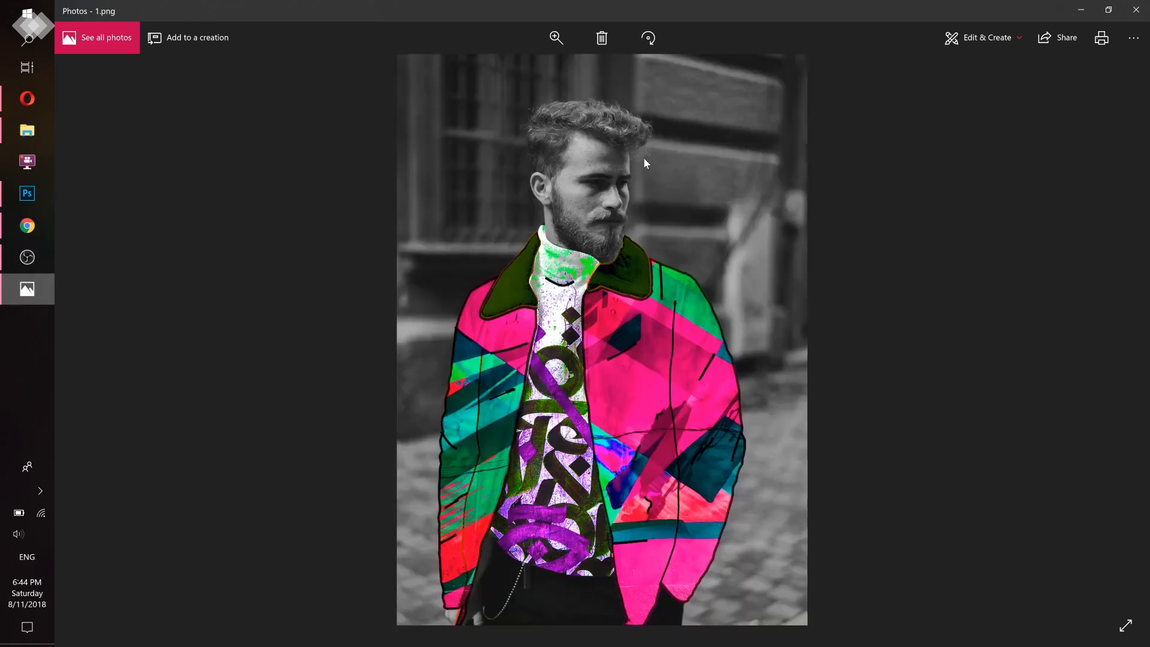
pyautogui.press('Right')
pyautogui.press('Right')
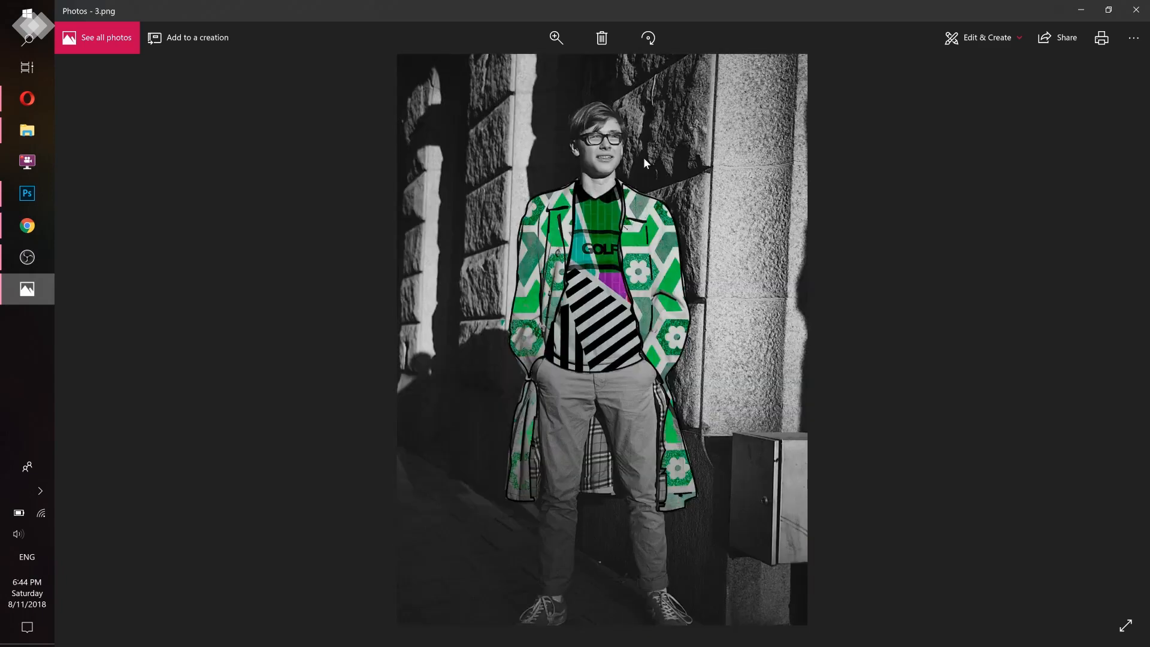
pyautogui.press('Left')
pyautogui.press('Left')
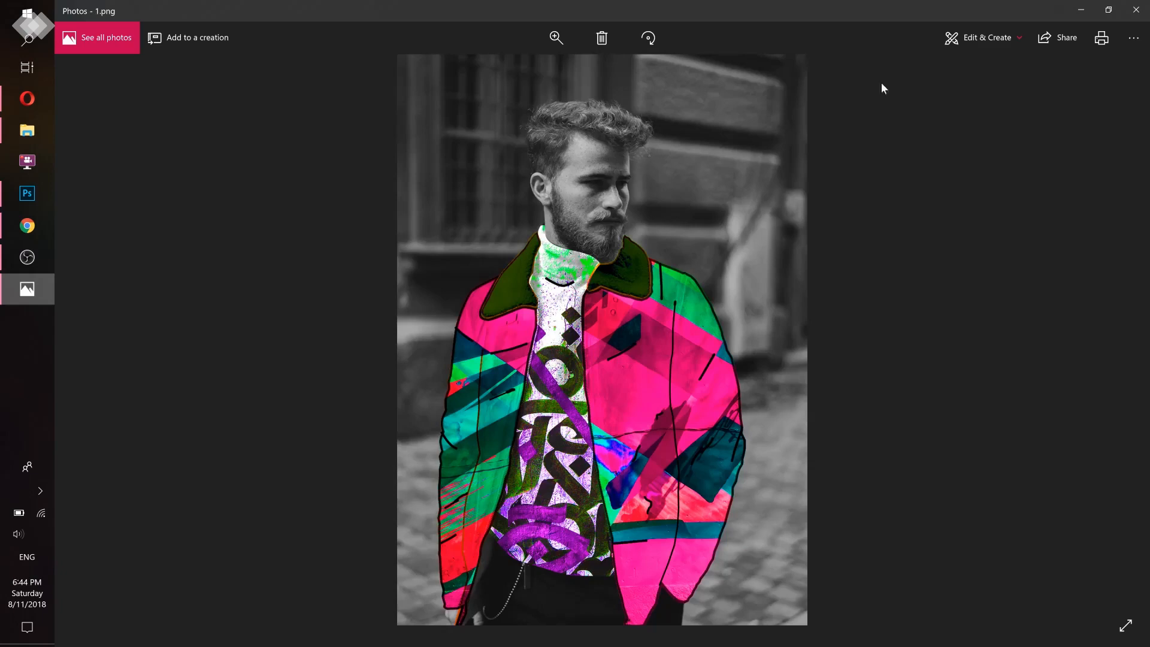
# Switch to Photoshop and create a 1000 x 1250 pixel document at 300 pixels/inch named Vector Clothing
pyautogui.click(1081, 9)
pyautogui.click(493, 2)
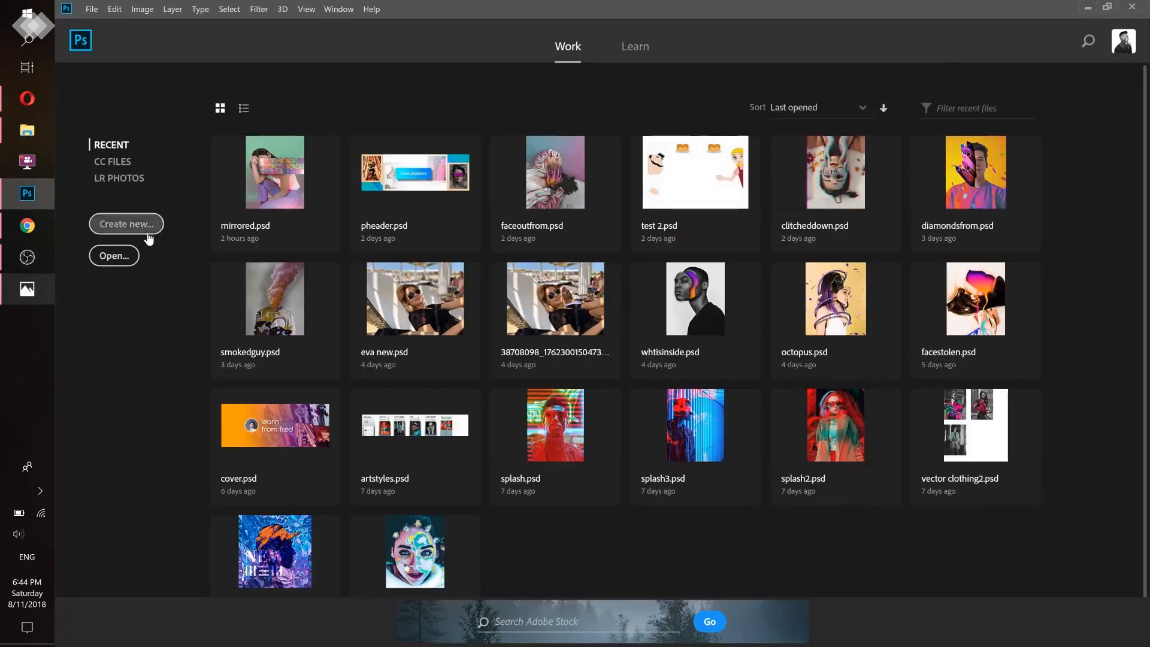
pyautogui.click(127, 224)
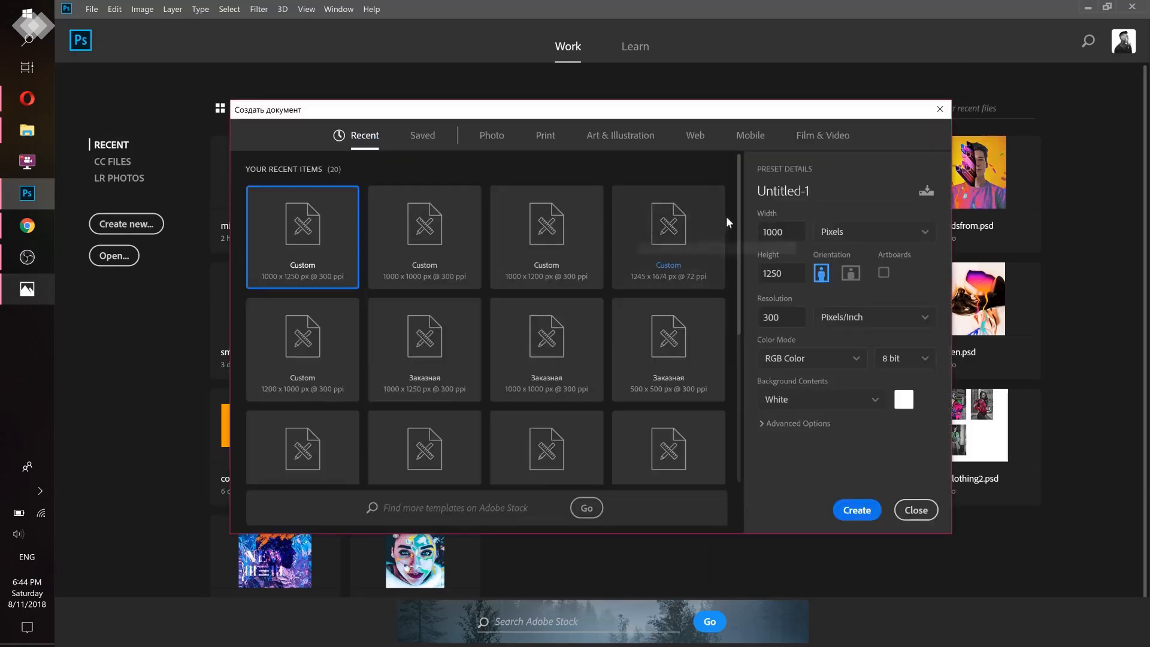
pyautogui.click(783, 191)
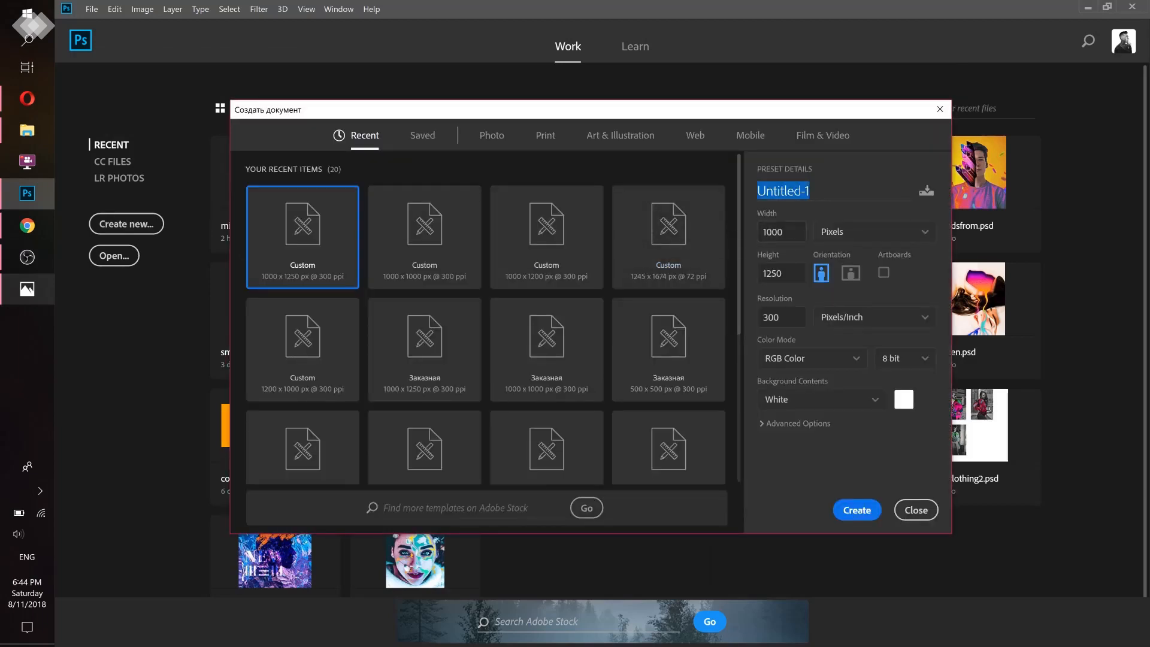
pyautogui.write('Ve')
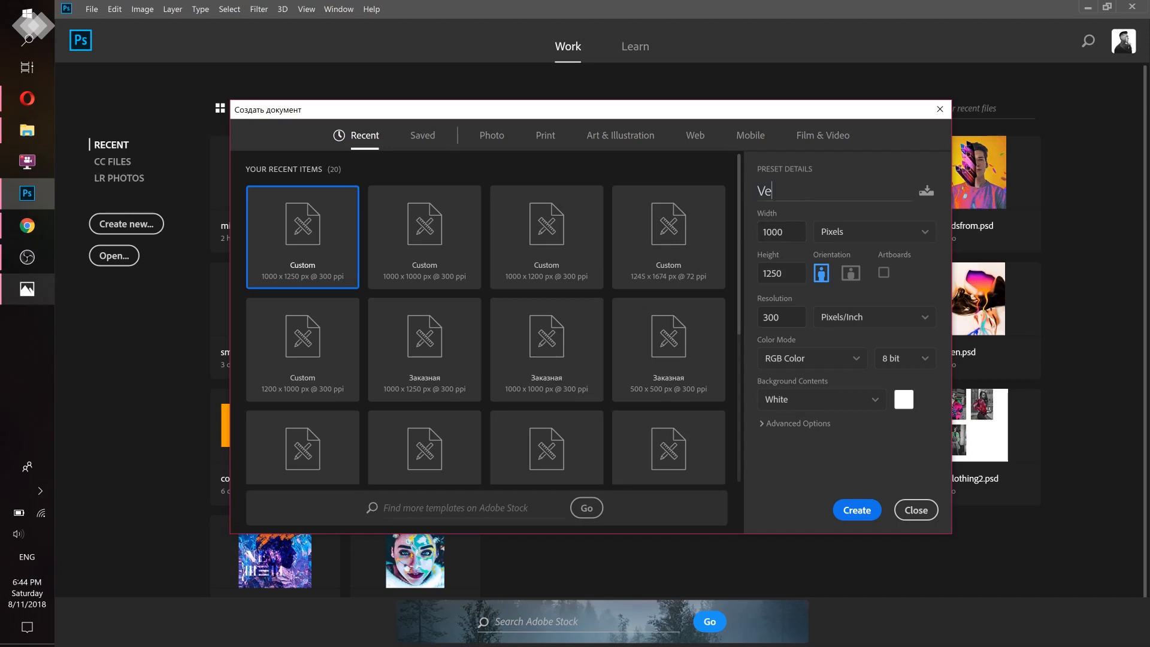
pyautogui.write('ctor Clothing')
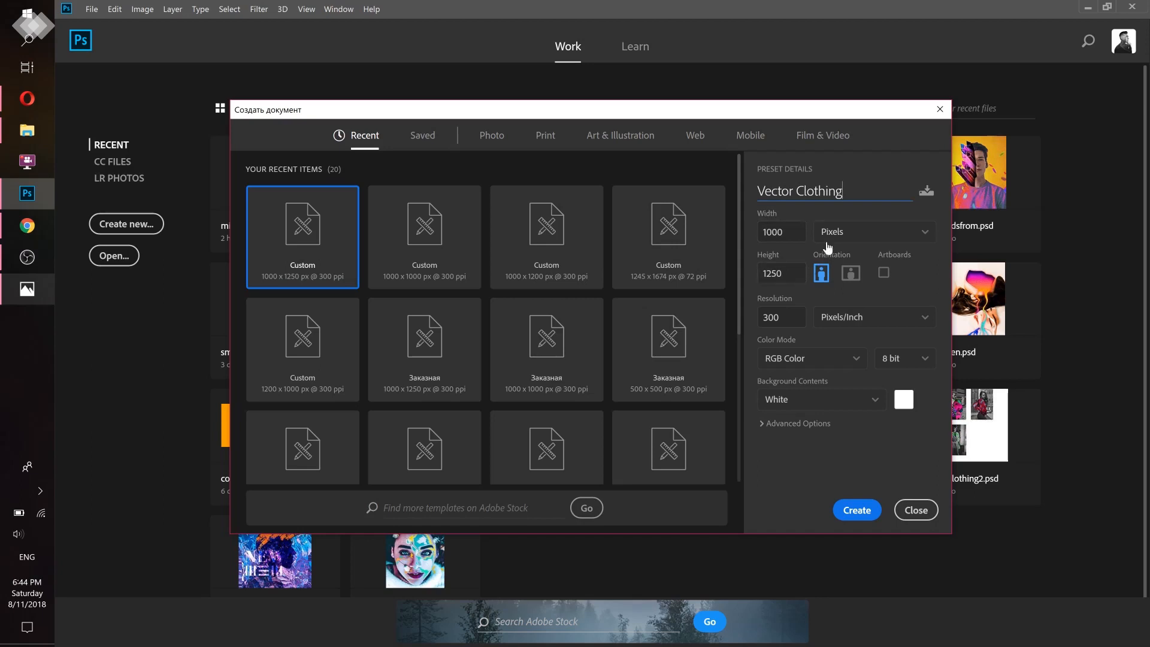
pyautogui.click(850, 233)
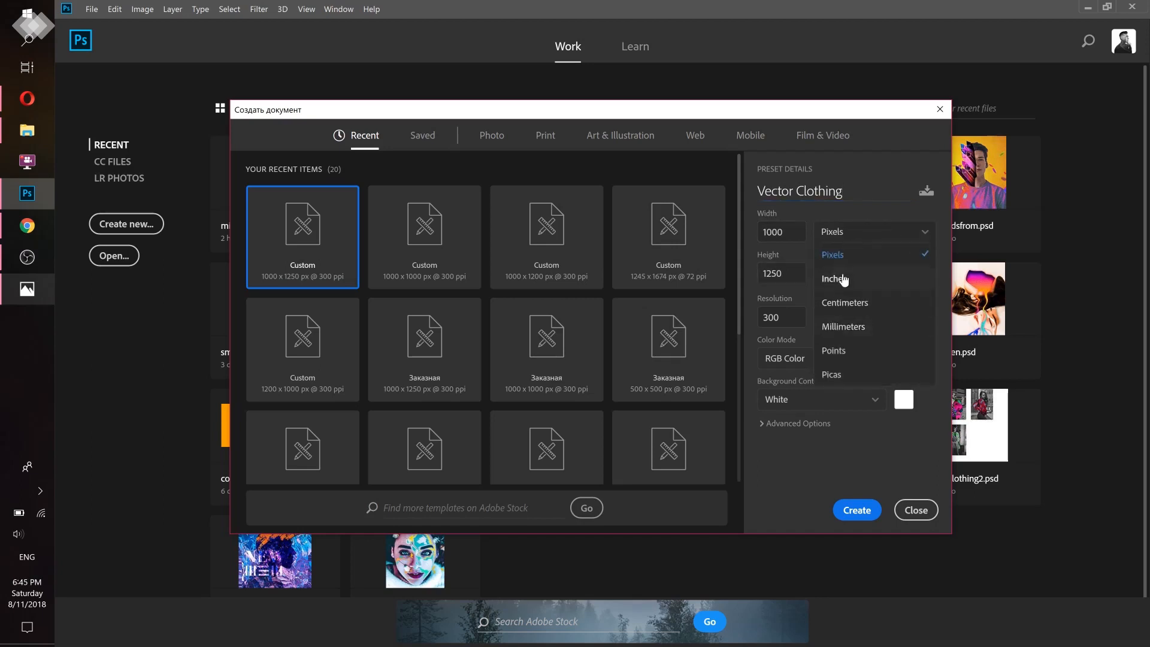
pyautogui.click(845, 259)
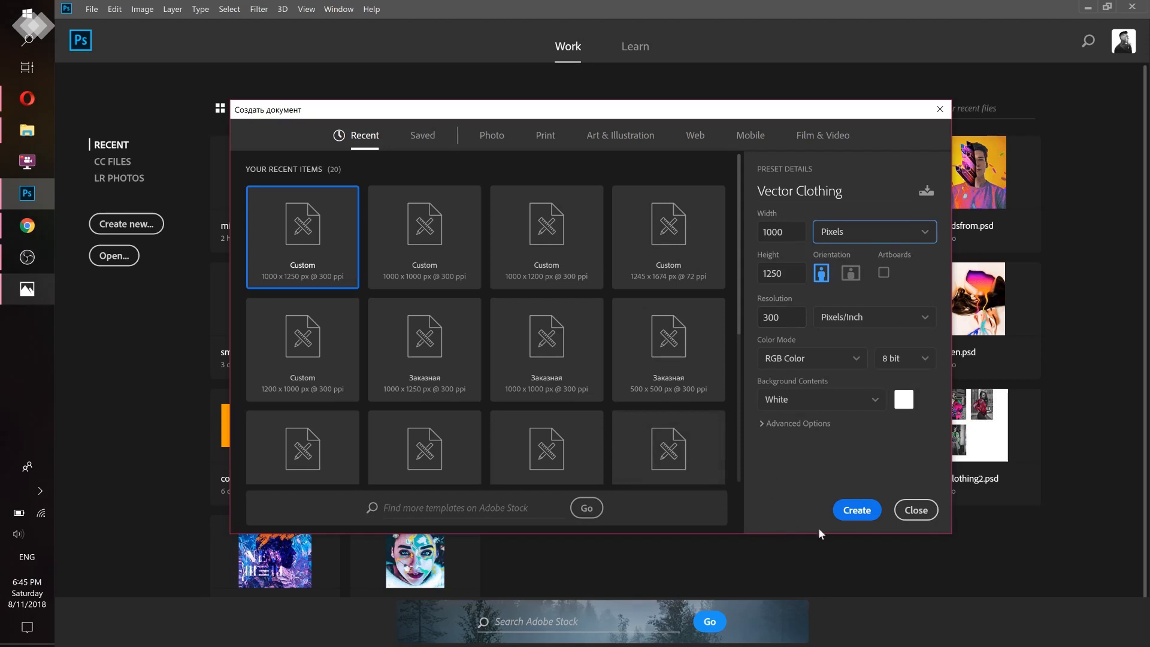
pyautogui.click(850, 512)
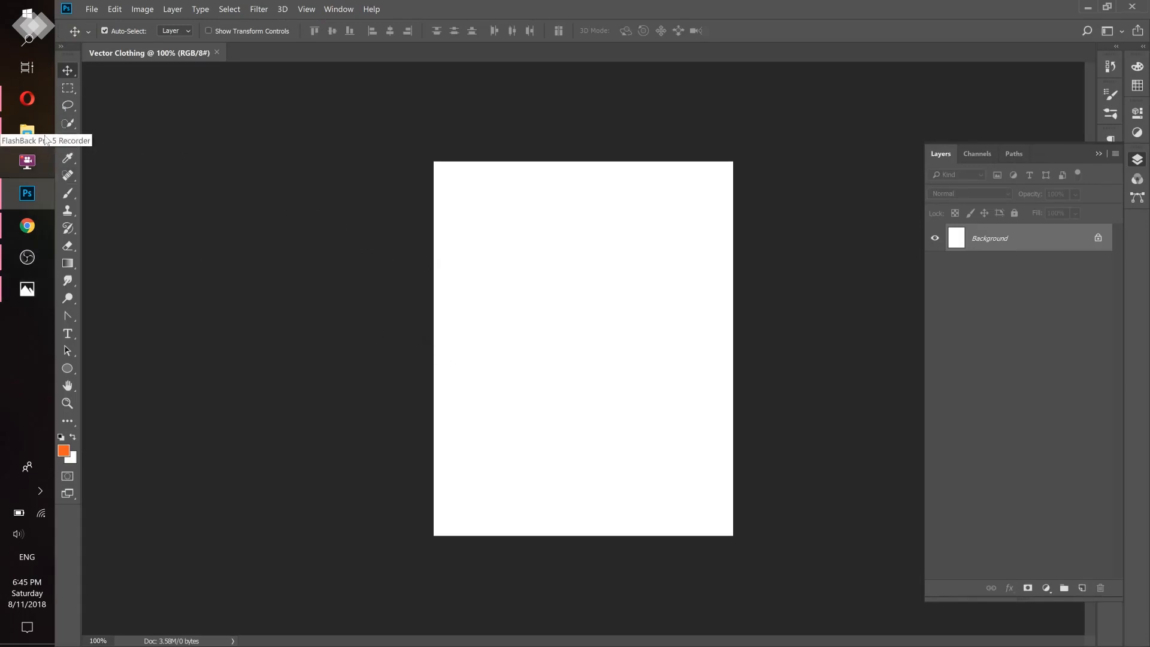
# Cover the canvas with the photo of the bearded man in the brown jacket, scaled to about 6.1%, and delete the Background layer
pyautogui.click(27, 130)
pyautogui.moveTo(278, 328); pyautogui.dragTo(764, 347)
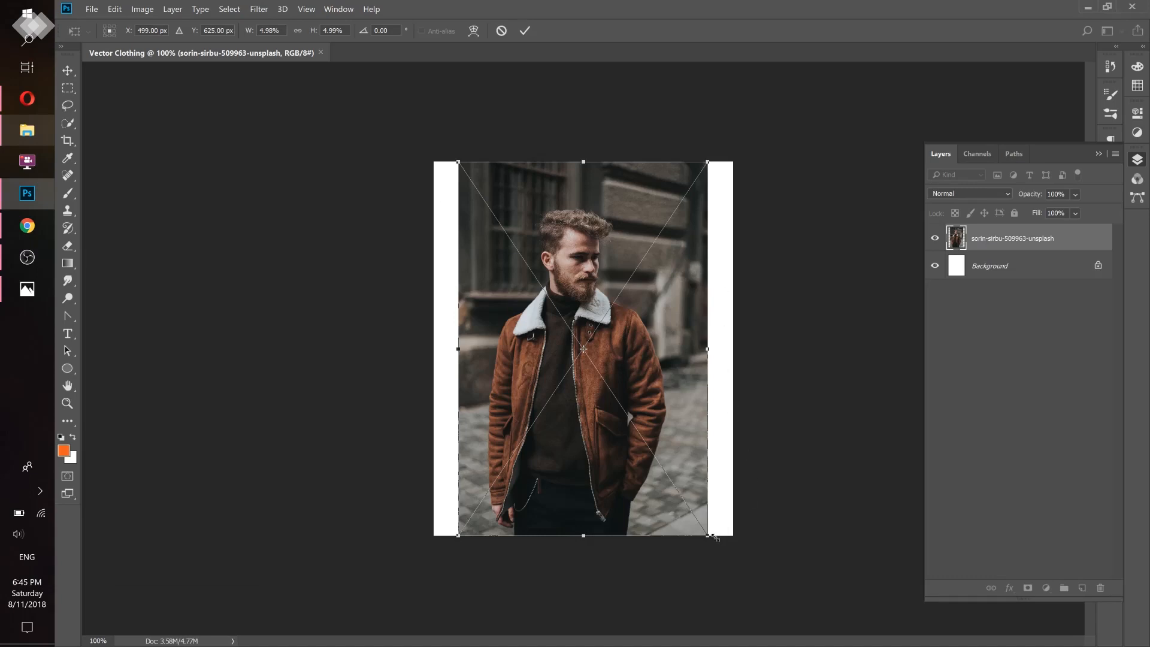
pyautogui.moveTo(714, 539); pyautogui.dragTo(738, 578)
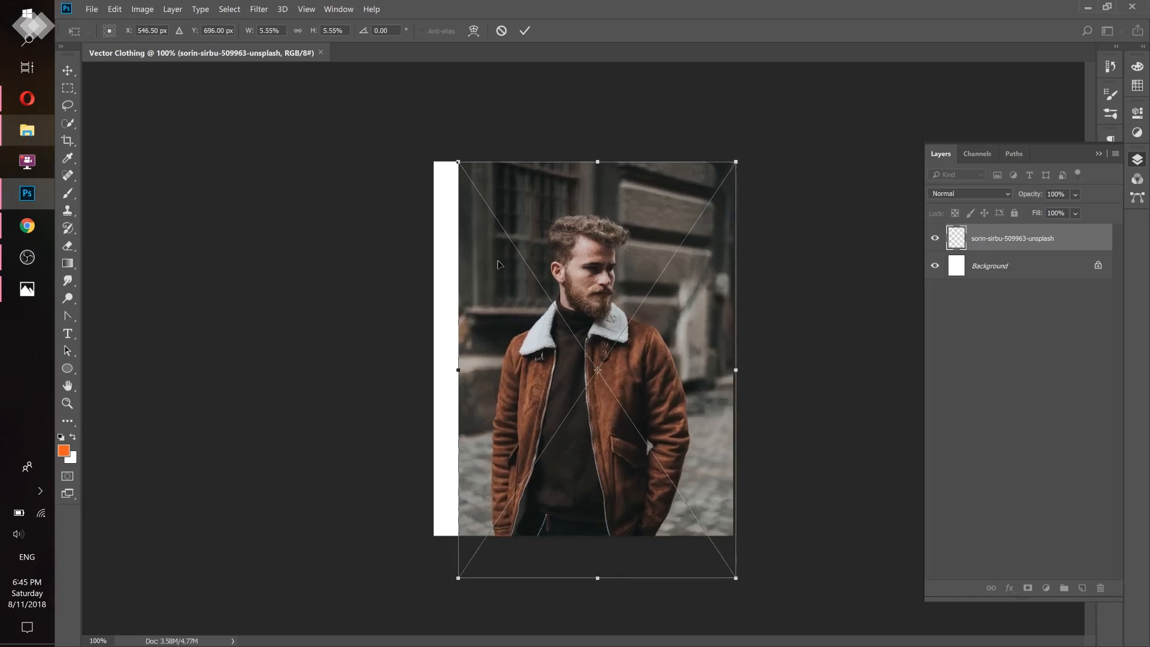
pyautogui.moveTo(457, 160); pyautogui.dragTo(432, 120)
pyautogui.moveTo(573, 221); pyautogui.dragTo(573, 231)
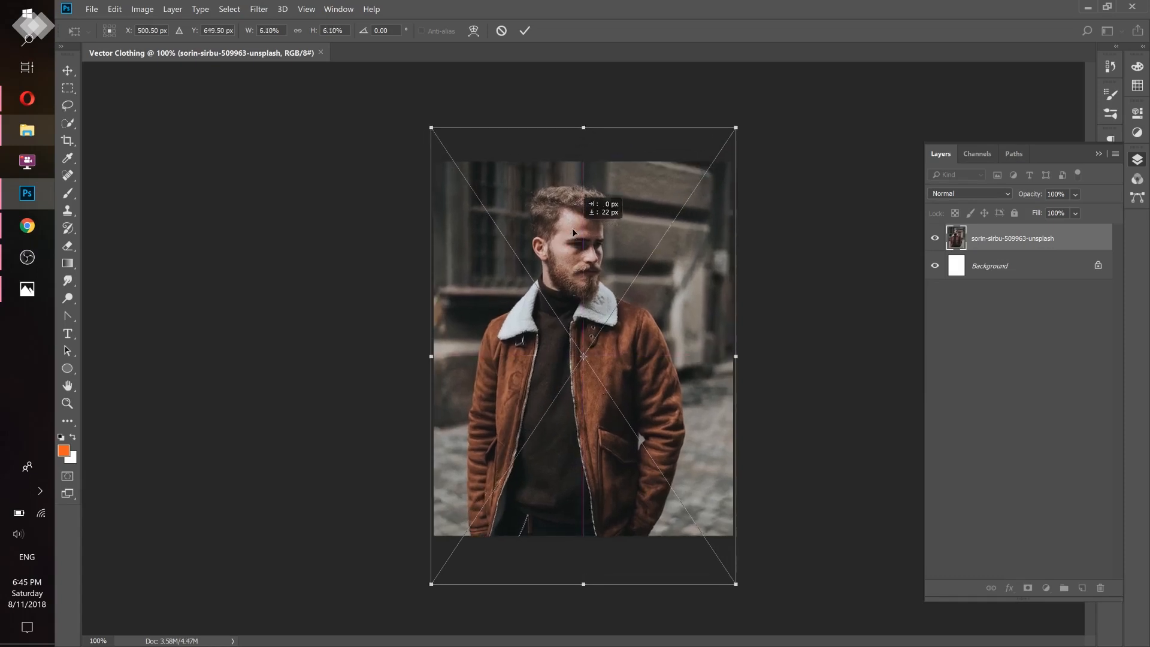
pyautogui.click(526, 31)
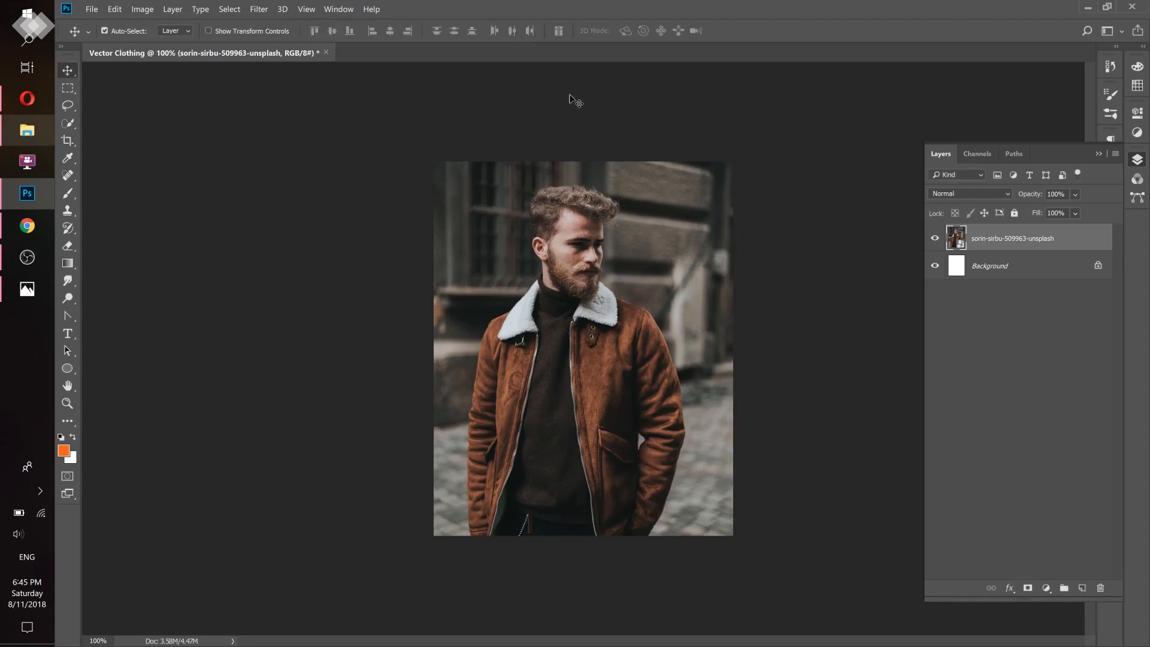
pyautogui.click(1038, 271)
pyautogui.moveTo(1038, 271); pyautogui.dragTo(1100, 587)
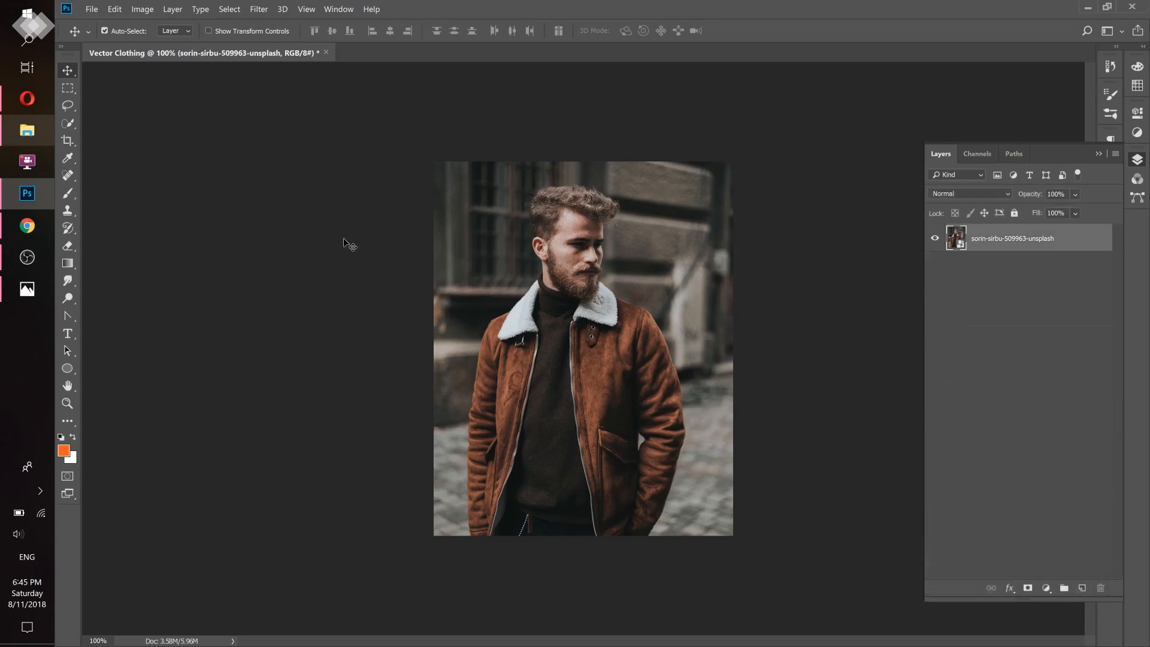
# Check the finished example 1.png, and in File Explorer open the patterns folder inside Downloads > assets
pyautogui.click(27, 288)
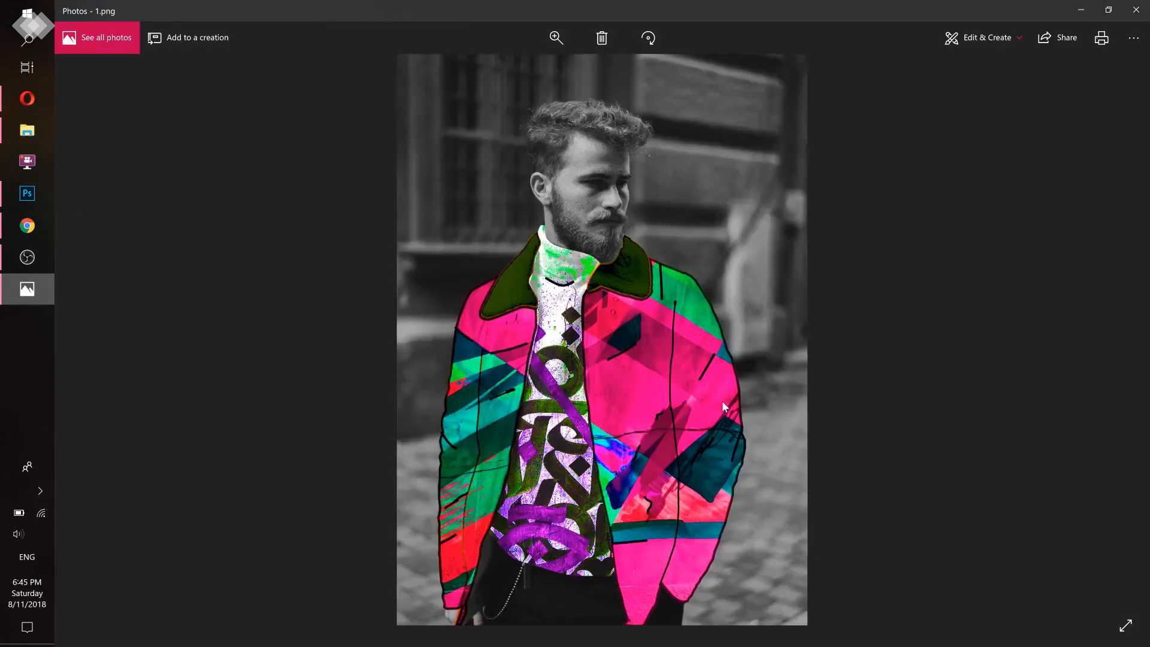
pyautogui.click(1079, 11)
pyautogui.click(23, 143)
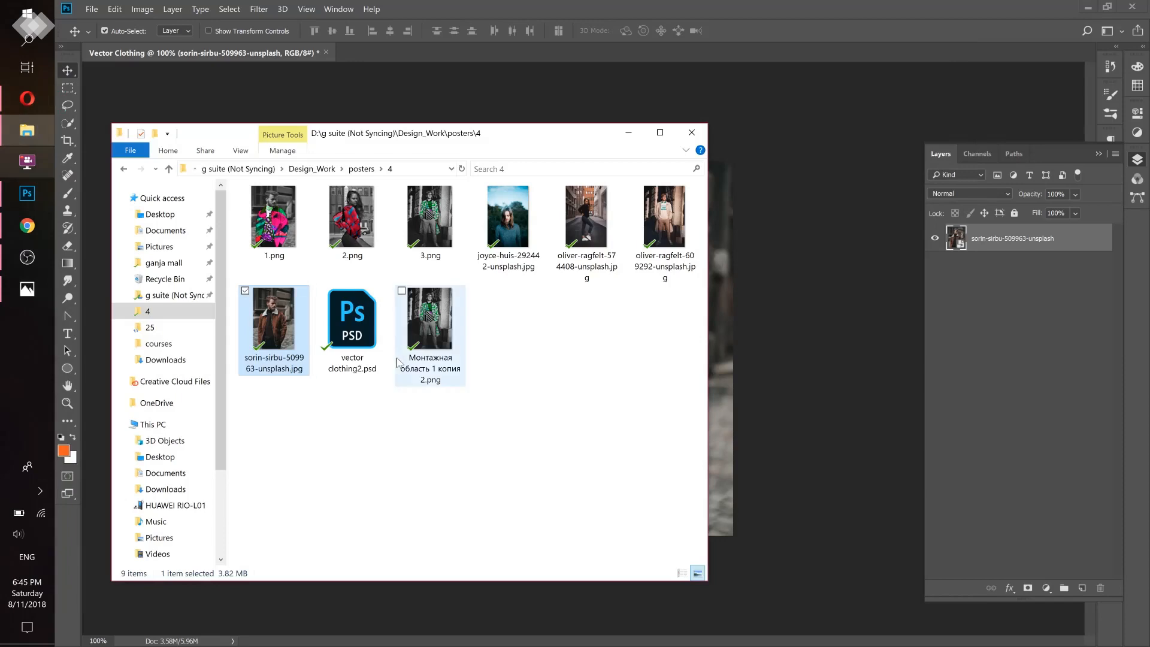
pyautogui.click(165, 489)
pyautogui.moveTo(702, 209); pyautogui.dragTo(685, 508)
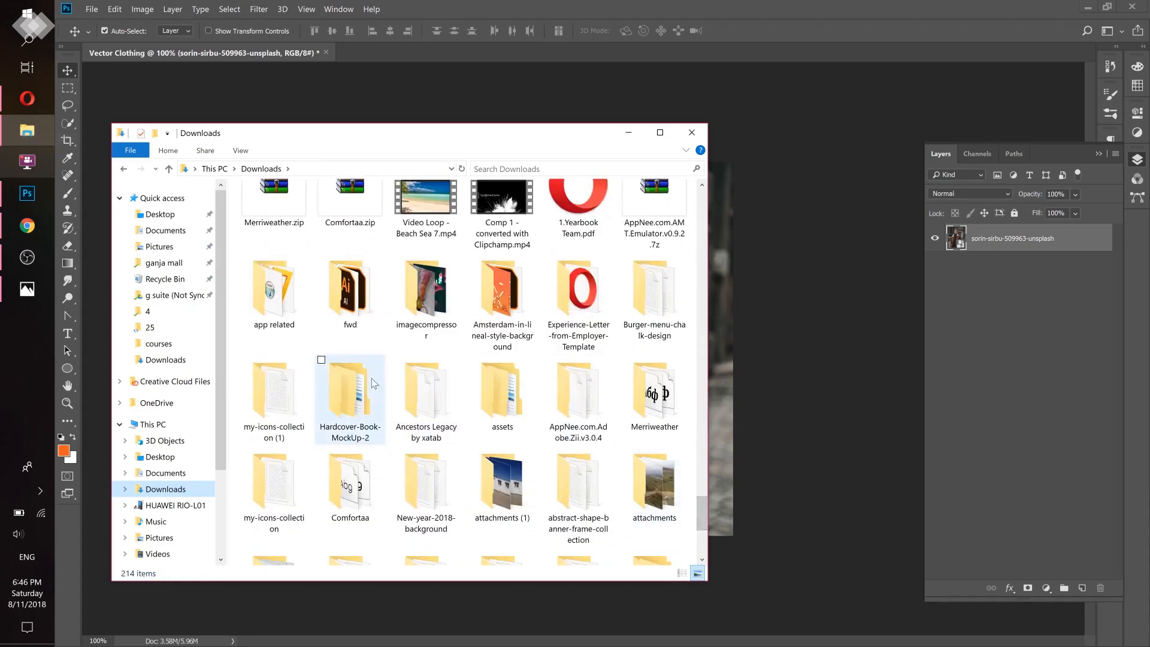
pyautogui.click(513, 410)
pyautogui.doubleClick(513, 411)
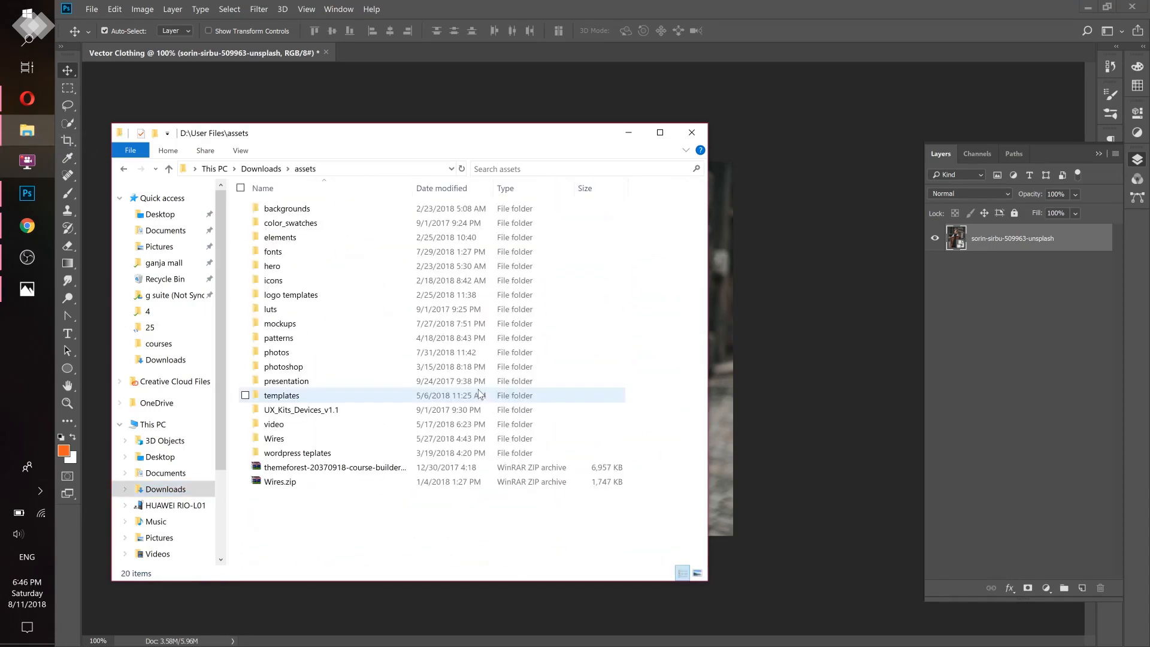
pyautogui.click(345, 342)
pyautogui.doubleClick(345, 348)
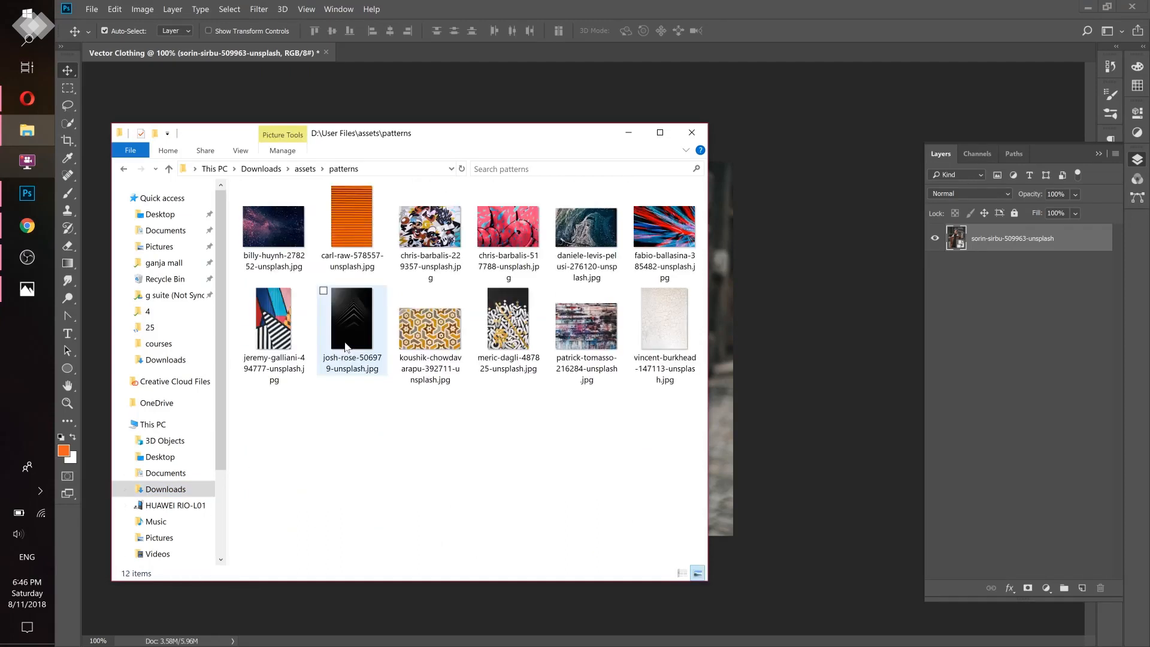
# Place the 229357-unsplash graffiti image into the document, scaled to about 4.9% and covering the man's body from the collar down
pyautogui.click(436, 233)
pyautogui.moveTo(438, 136); pyautogui.dragTo(406, 135)
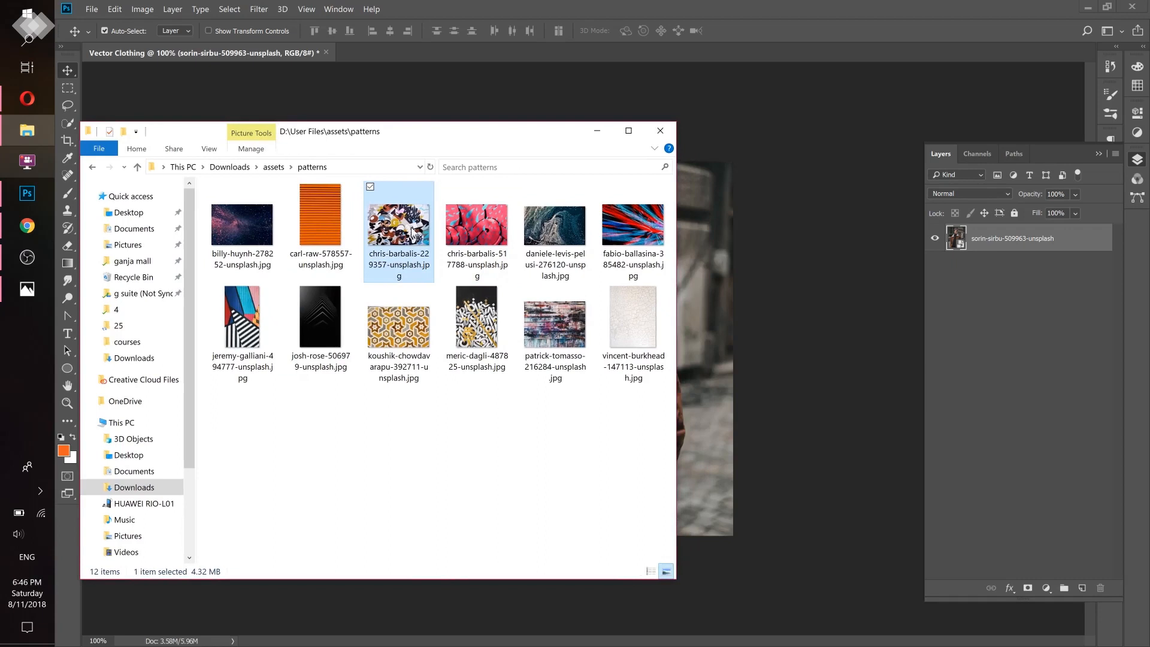
pyautogui.click(705, 360)
pyautogui.moveTo(706, 360); pyautogui.dragTo(705, 359)
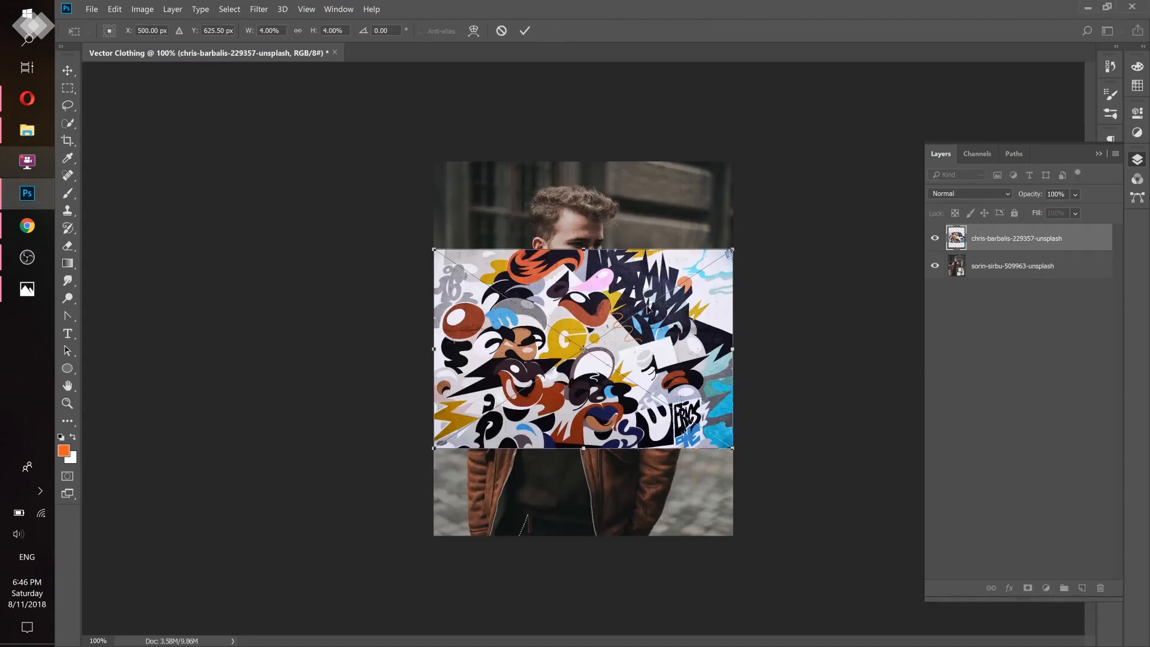
pyautogui.moveTo(650, 315); pyautogui.dragTo(647, 408)
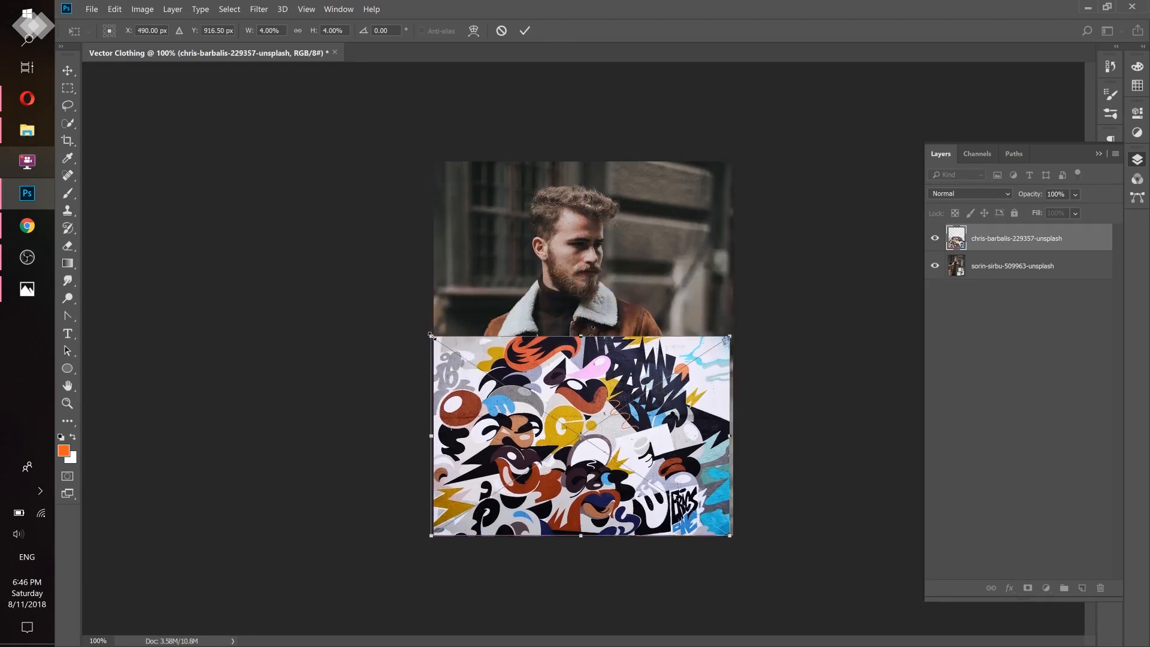
pyautogui.moveTo(432, 336); pyautogui.dragTo(364, 296)
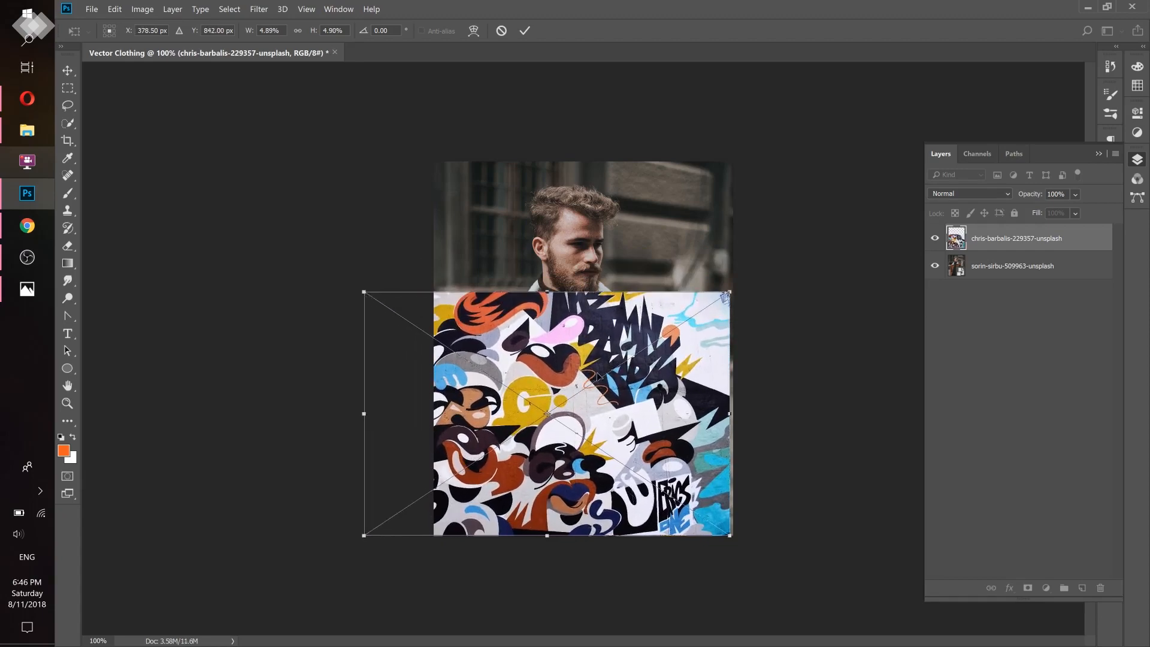
pyautogui.moveTo(598, 375); pyautogui.dragTo(642, 375)
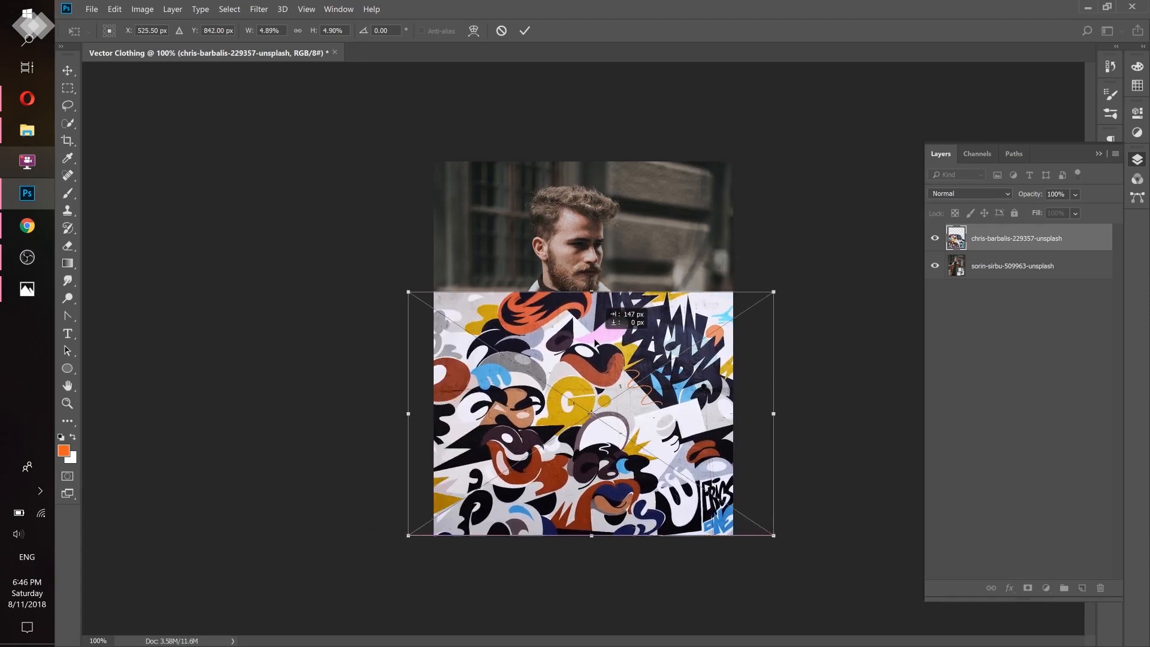
pyautogui.click(525, 31)
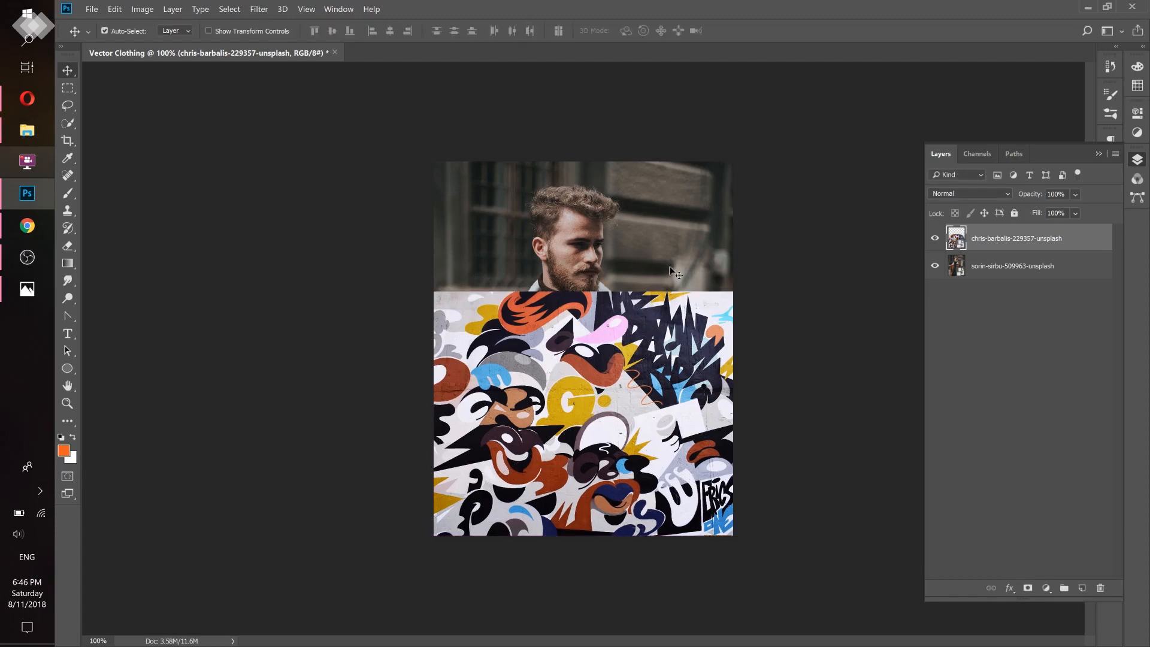
# Hide the graffiti layer and select the man's brown jacket with the Quick Selection Tool
pyautogui.click(935, 237)
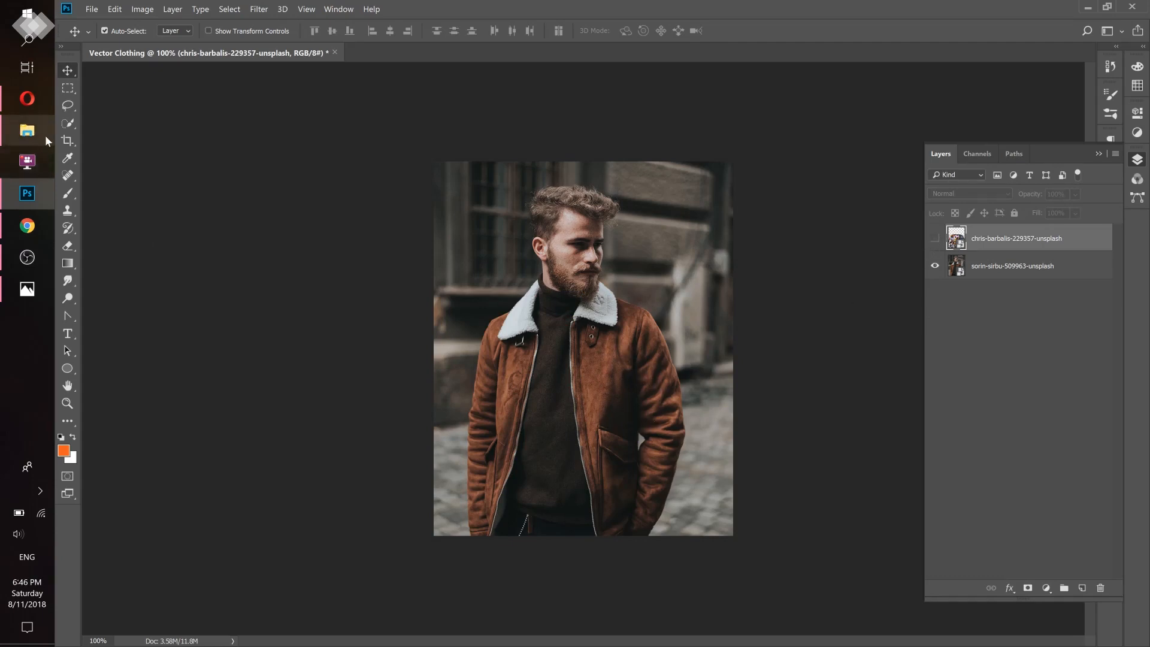
pyautogui.click(70, 127)
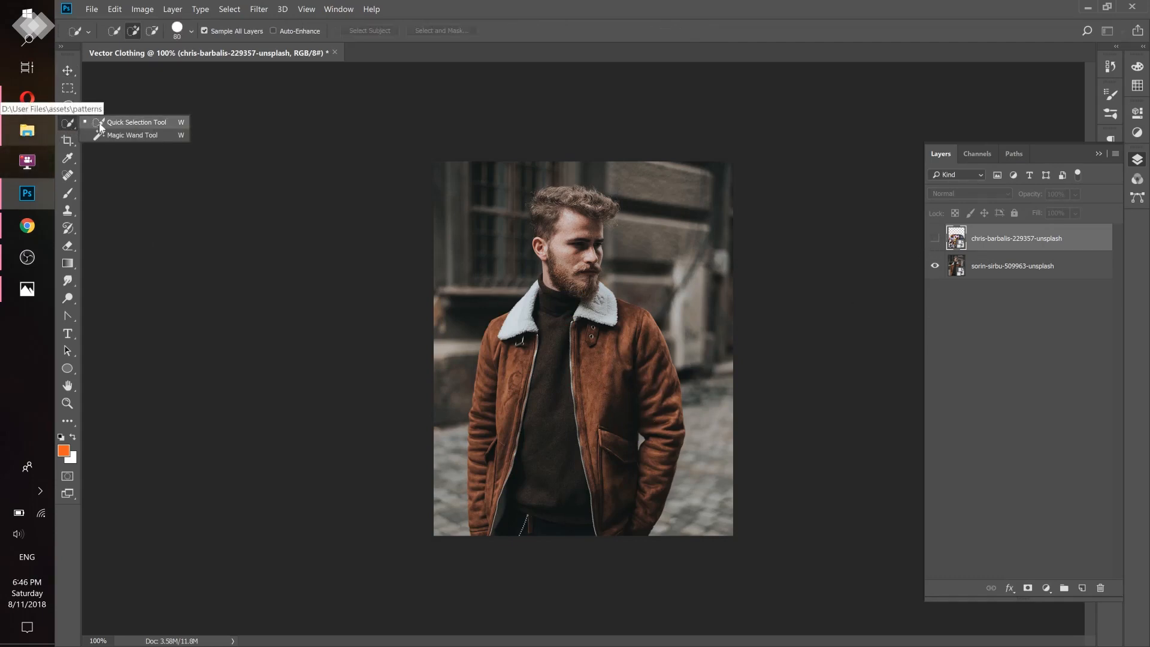
pyautogui.click(139, 122)
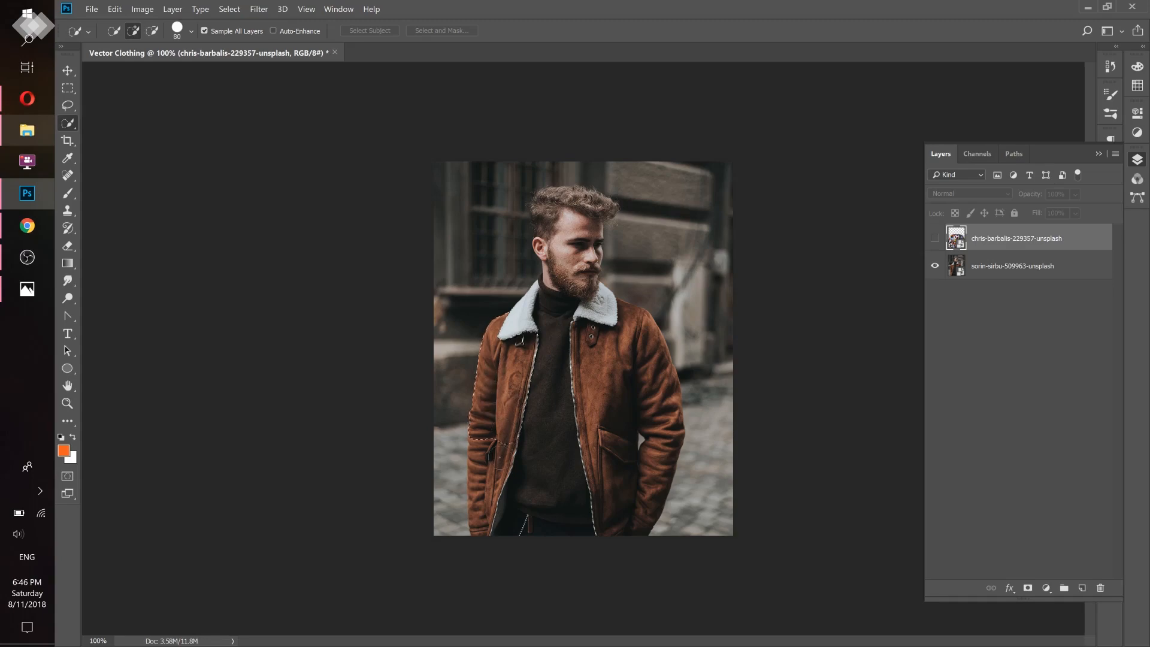
pyautogui.moveTo(503, 456); pyautogui.dragTo(506, 454)
pyautogui.click(615, 364)
# Subtract the small background gap between the sleeve and the jacket body from the selection, using a Quick Selection brush of size 10
pyautogui.hotkey('ctrl', '+')
pyautogui.hotkey('ctrl', '+')
pyautogui.hotkey('ctrl', '+')
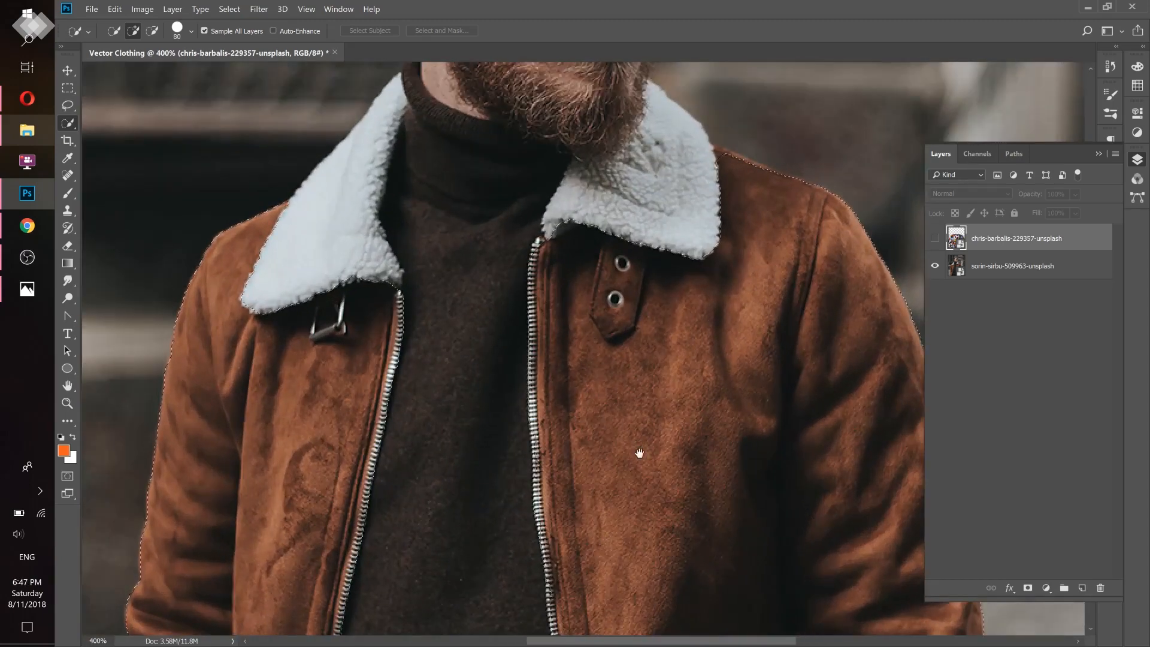
pyautogui.moveTo(711, 492); pyautogui.dragTo(562, 225)
pyautogui.moveTo(683, 519); pyautogui.dragTo(630, 473)
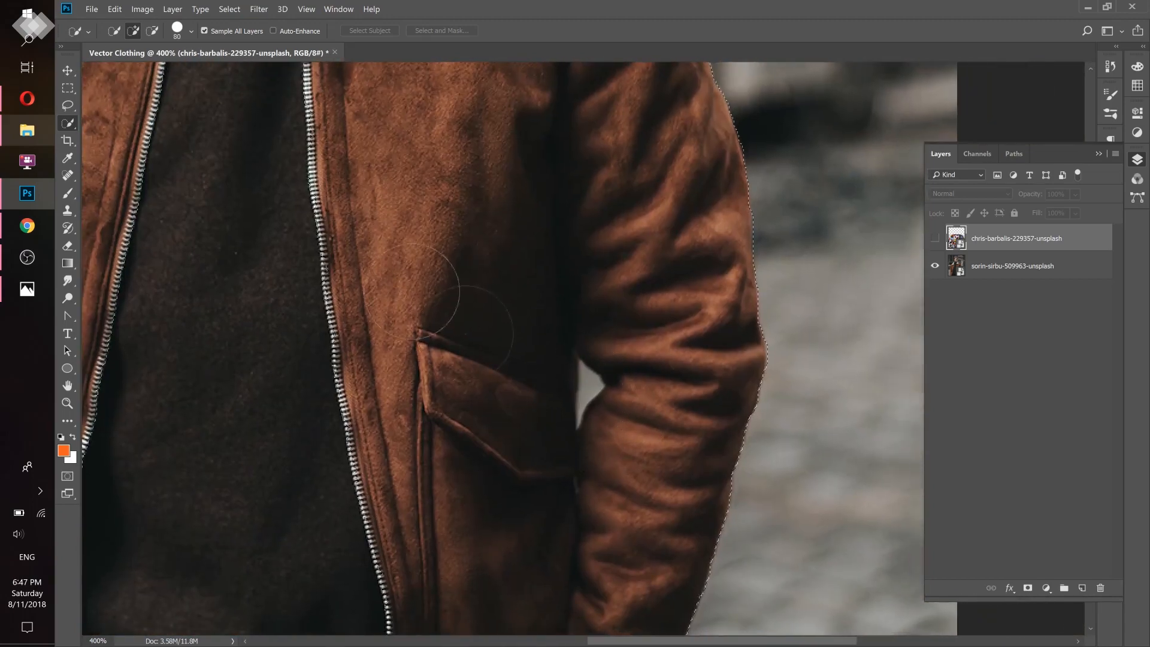
pyautogui.press('alt')
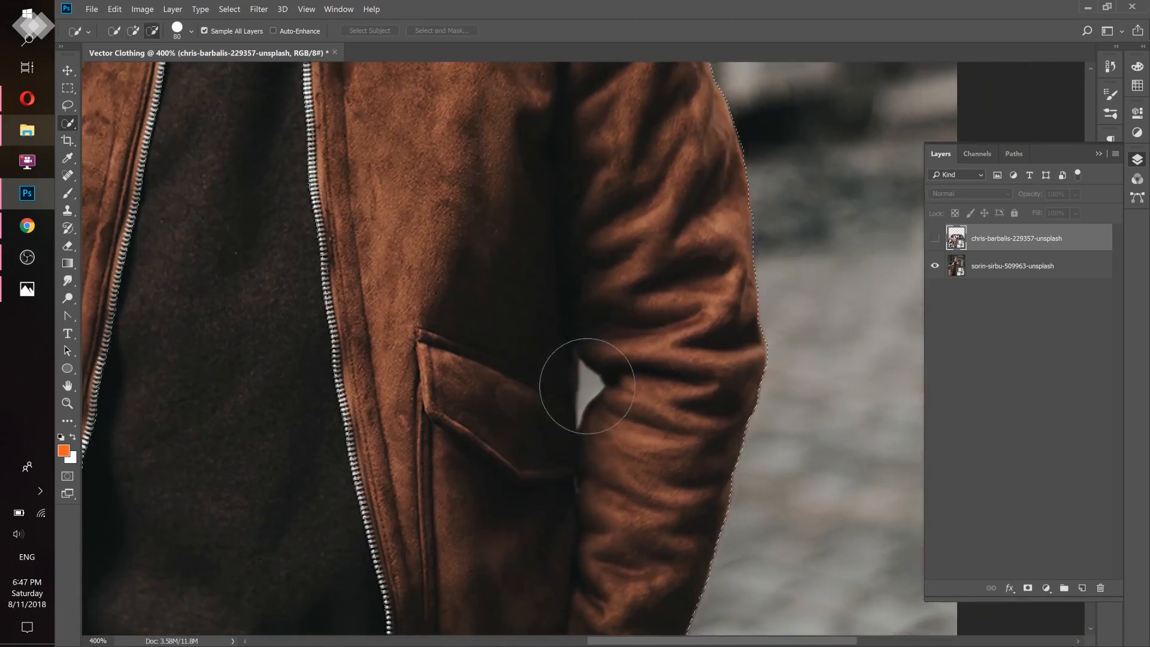
pyautogui.press('[')
pyautogui.press('[')
pyautogui.press('[')
pyautogui.press('[')
pyautogui.press('[')
pyautogui.press('[')
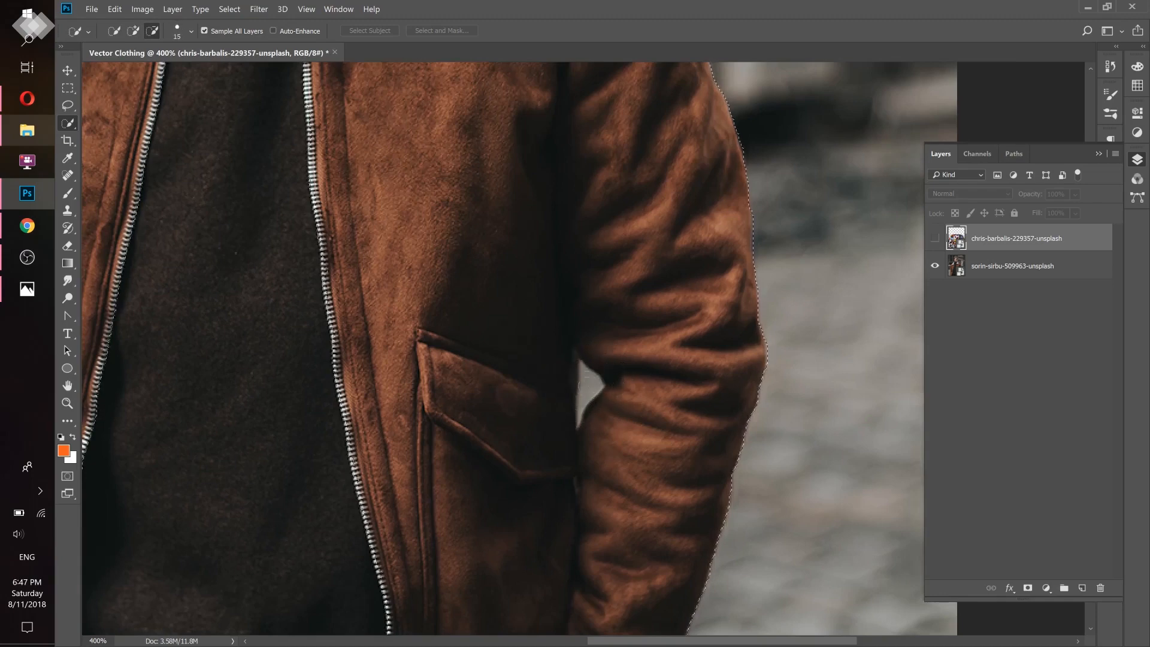
pyautogui.keyDown('alt'); pyautogui.click(590, 389); pyautogui.keyUp('alt')
# Show the graffiti layer and add a layer mask that limits it to the jacket selection
pyautogui.hotkey('ctrl', '-')
pyautogui.hotkey('ctrl', '-')
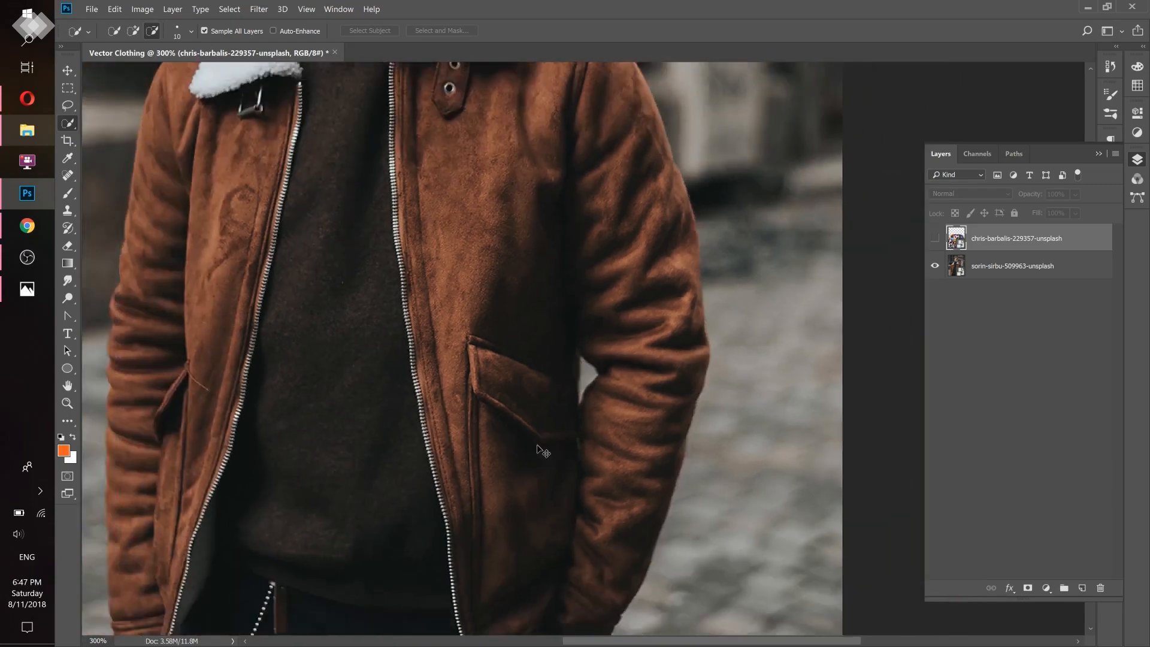
pyautogui.hotkey('ctrl', '-')
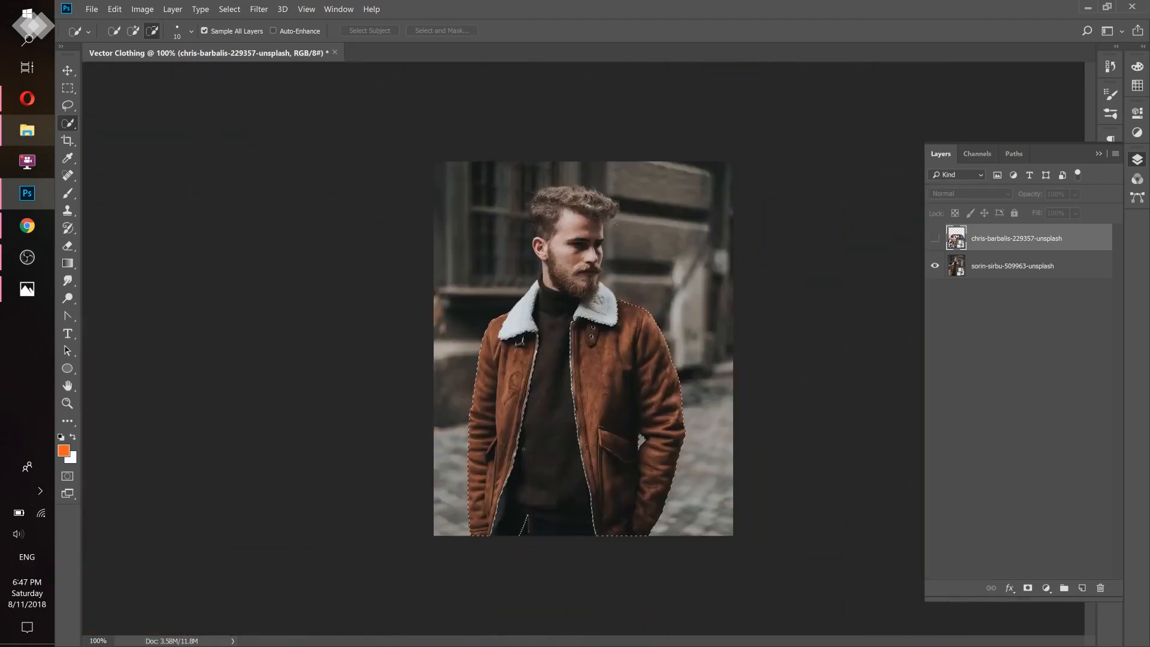
pyautogui.click(935, 237)
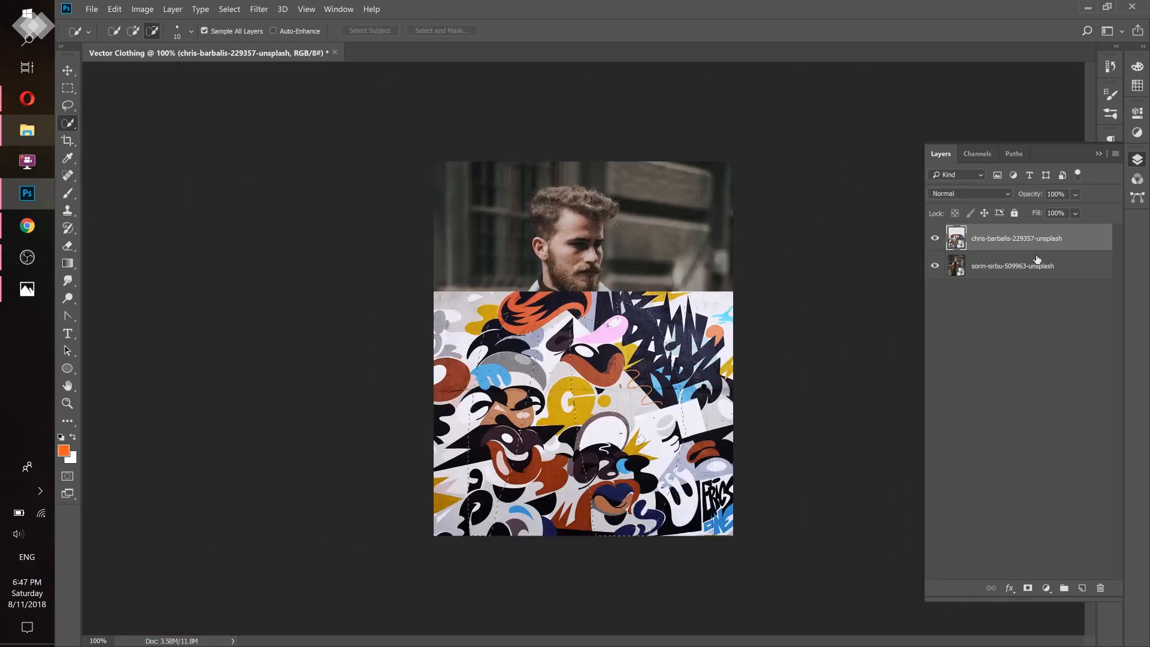
pyautogui.click(1027, 588)
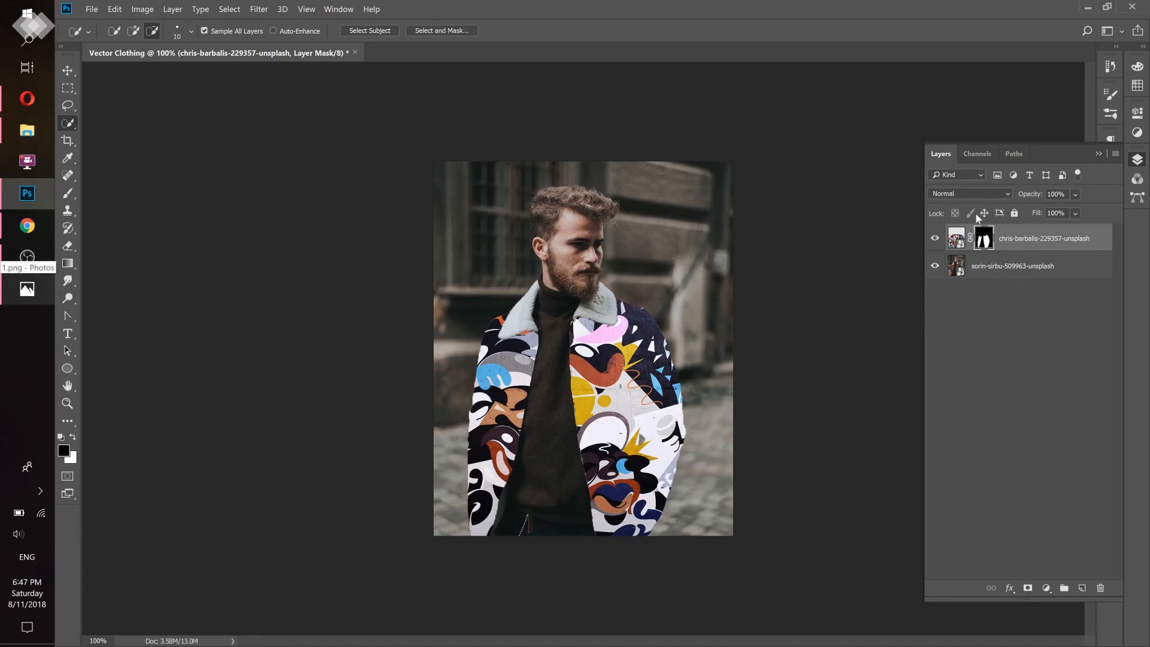
# Try the Darken, Multiply and Darker Color blend modes on the masked graffiti layer
pyautogui.click(959, 196)
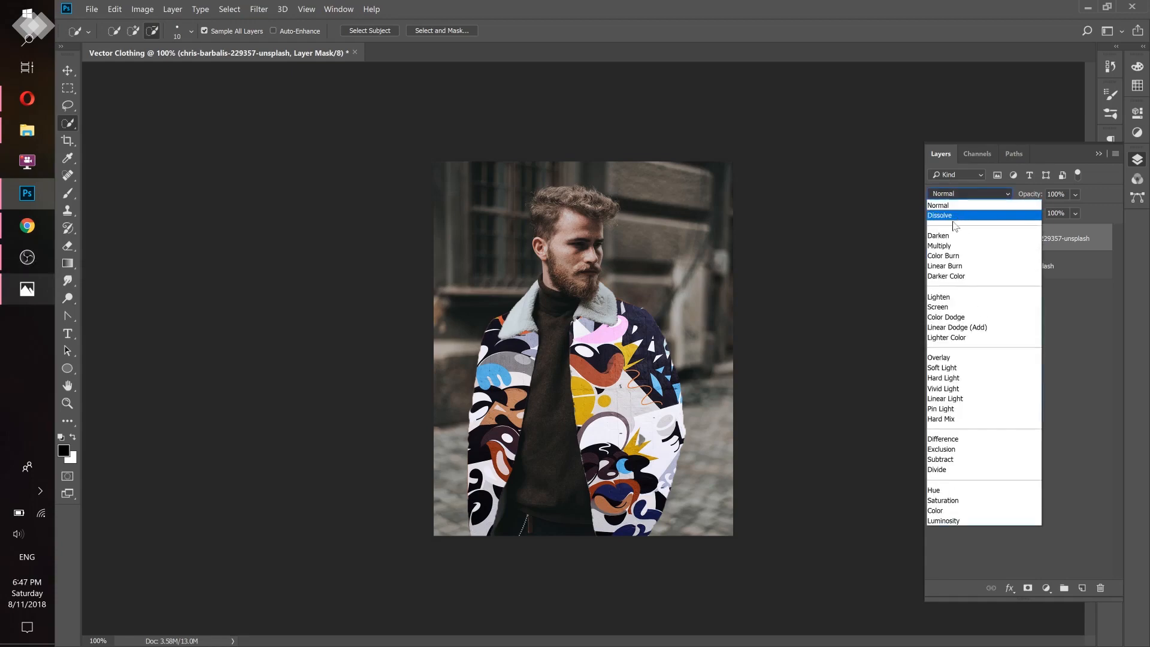
pyautogui.click(941, 236)
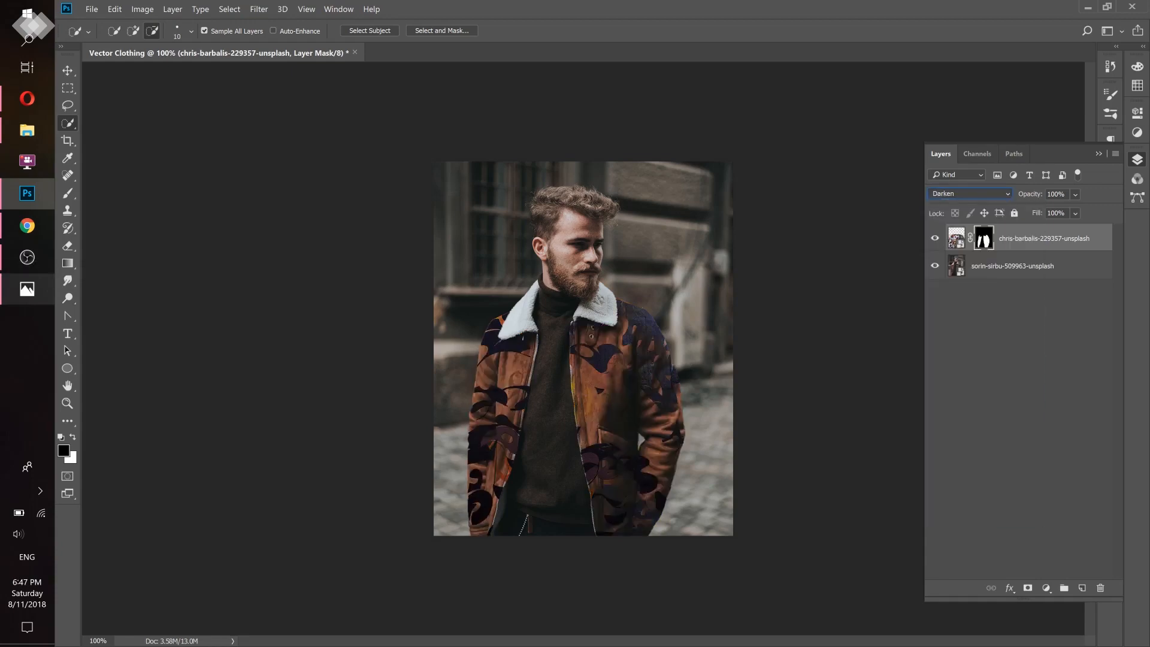
pyautogui.click(958, 195)
pyautogui.click(940, 246)
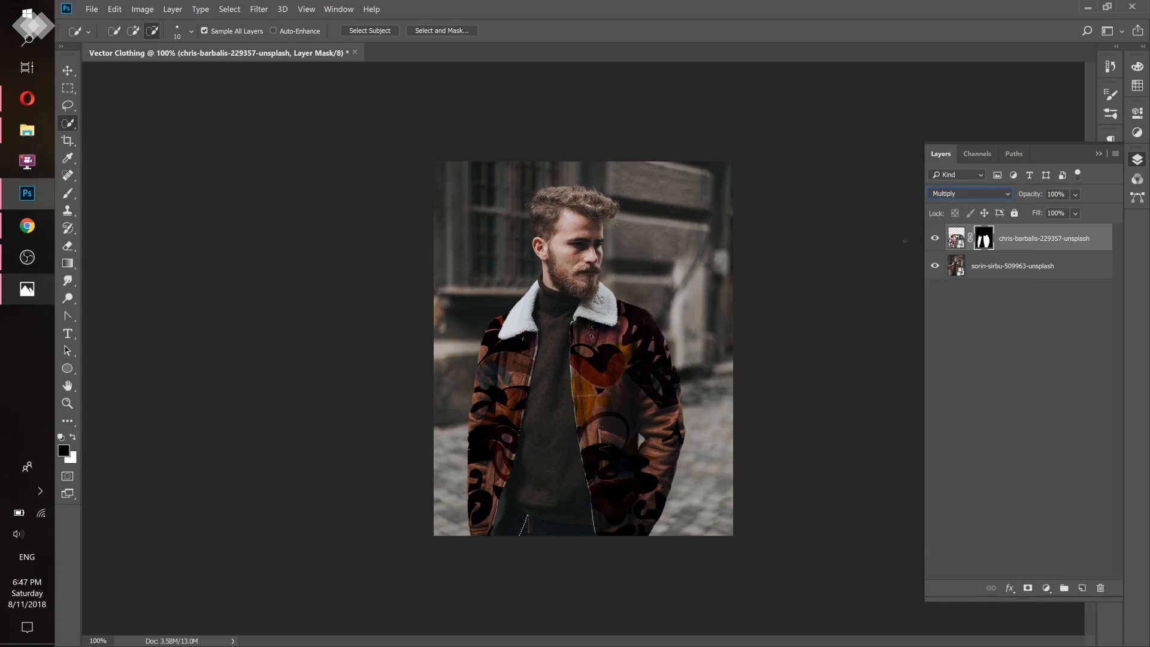
pyautogui.click(946, 198)
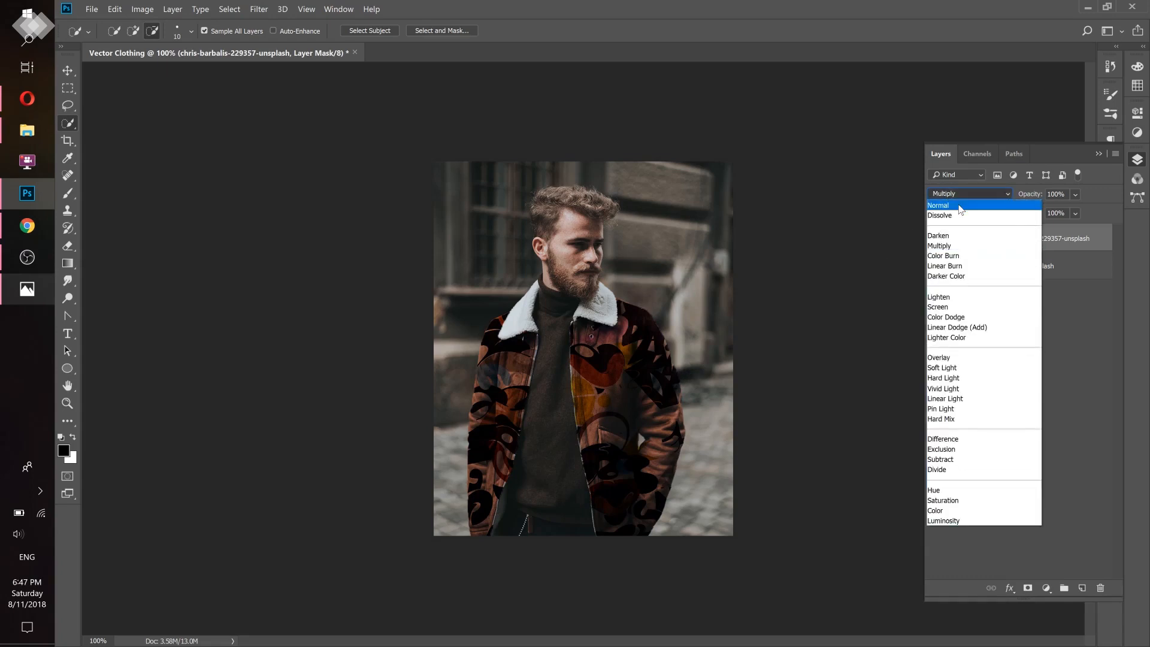
pyautogui.click(957, 236)
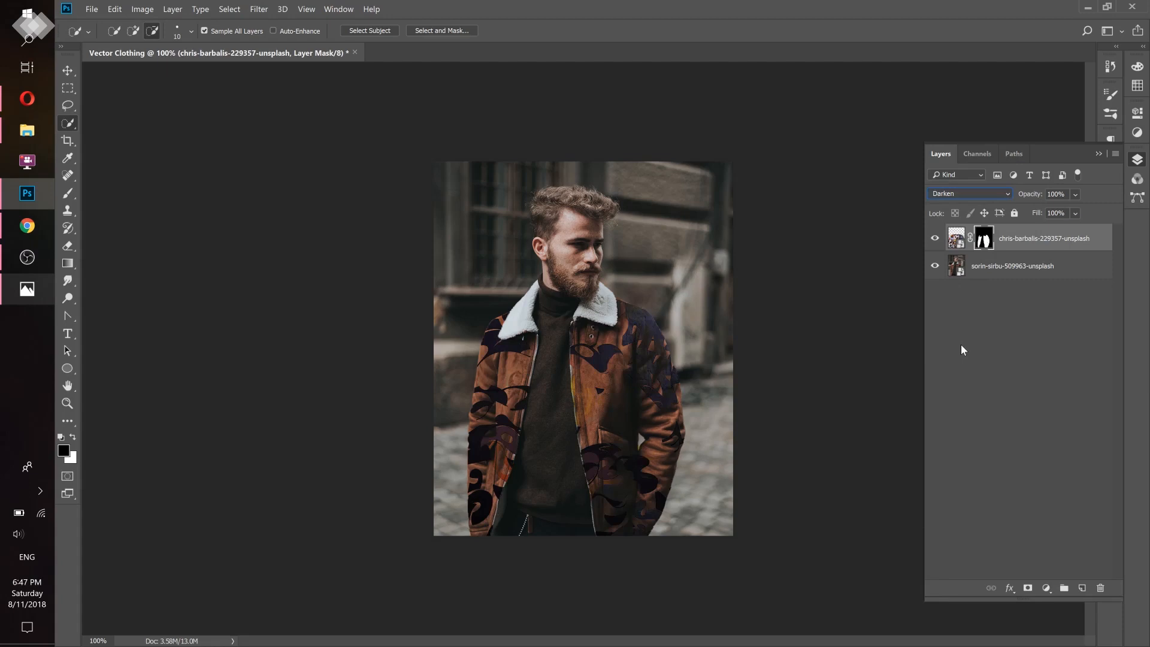
pyautogui.press('Down')
pyautogui.press('Down')
pyautogui.press('Down')
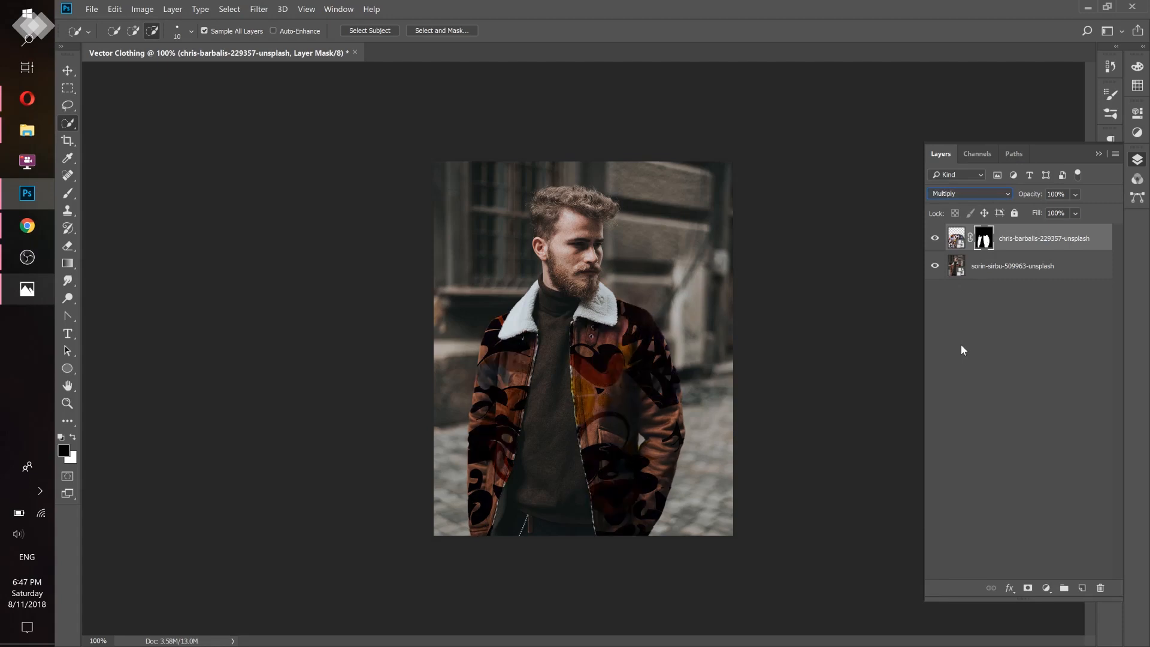
pyautogui.press('Down')
pyautogui.press('Down')
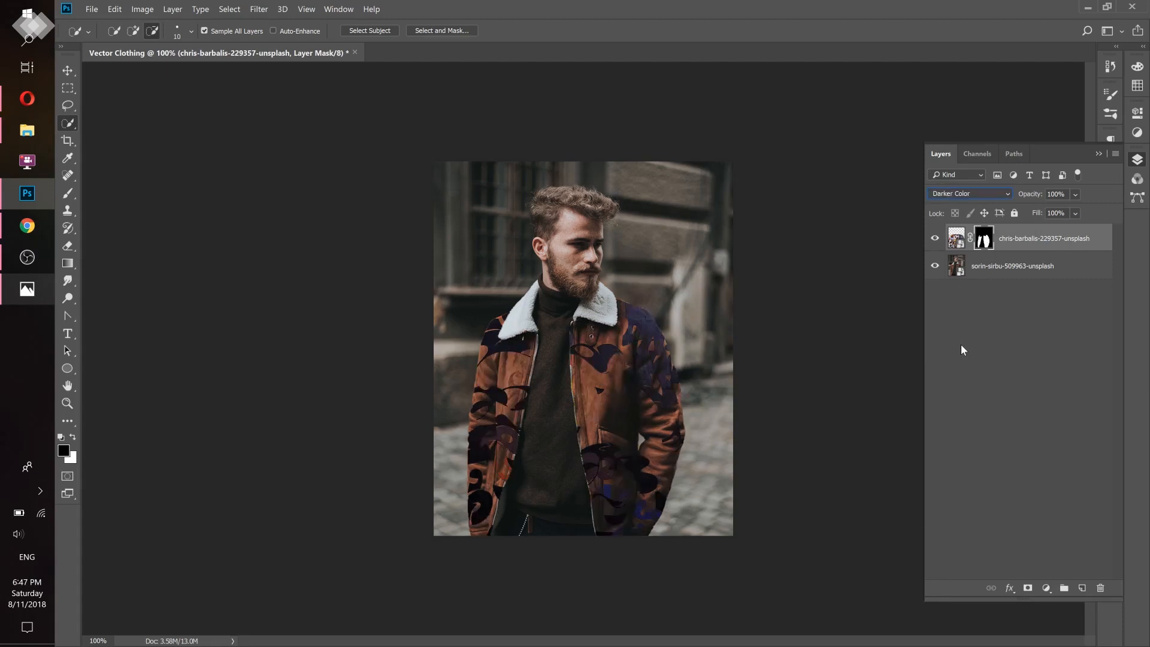
# Try the lightening and contrast blend modes on the graffiti layer, including Color Dodge, Overlay, Vivid Light and Hard Mix
pyautogui.click(955, 193)
pyautogui.click(956, 308)
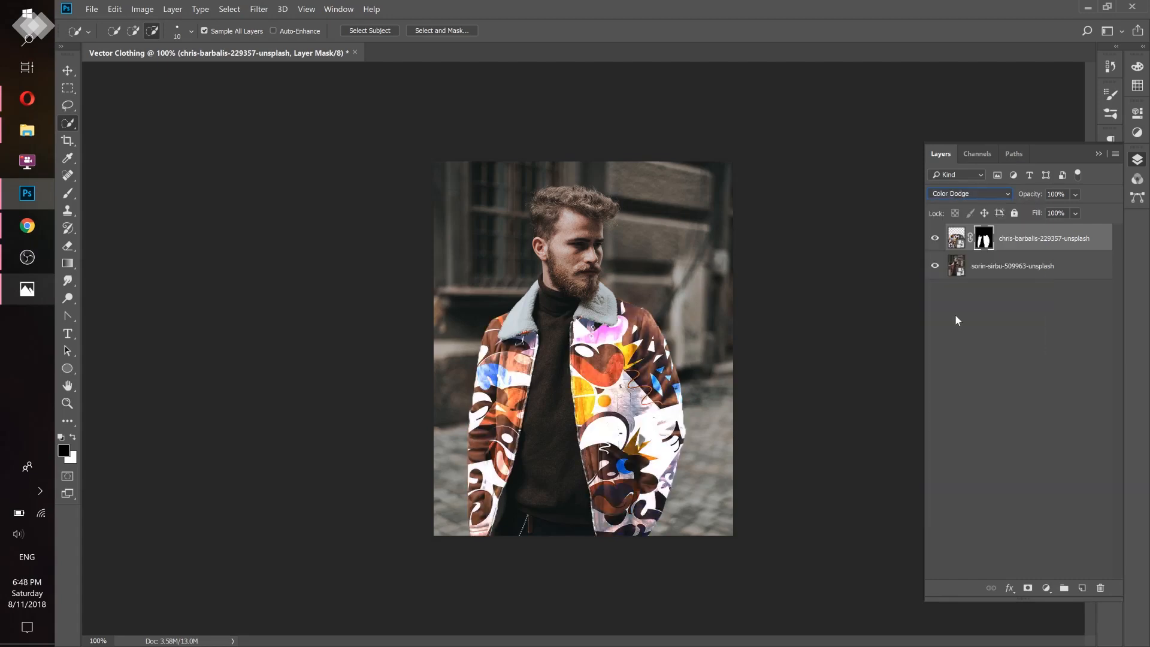
pyautogui.press('Down')
pyautogui.press('Down')
pyautogui.press('Down')
pyautogui.press('Down')
pyautogui.press('Down')
pyautogui.press('Down')
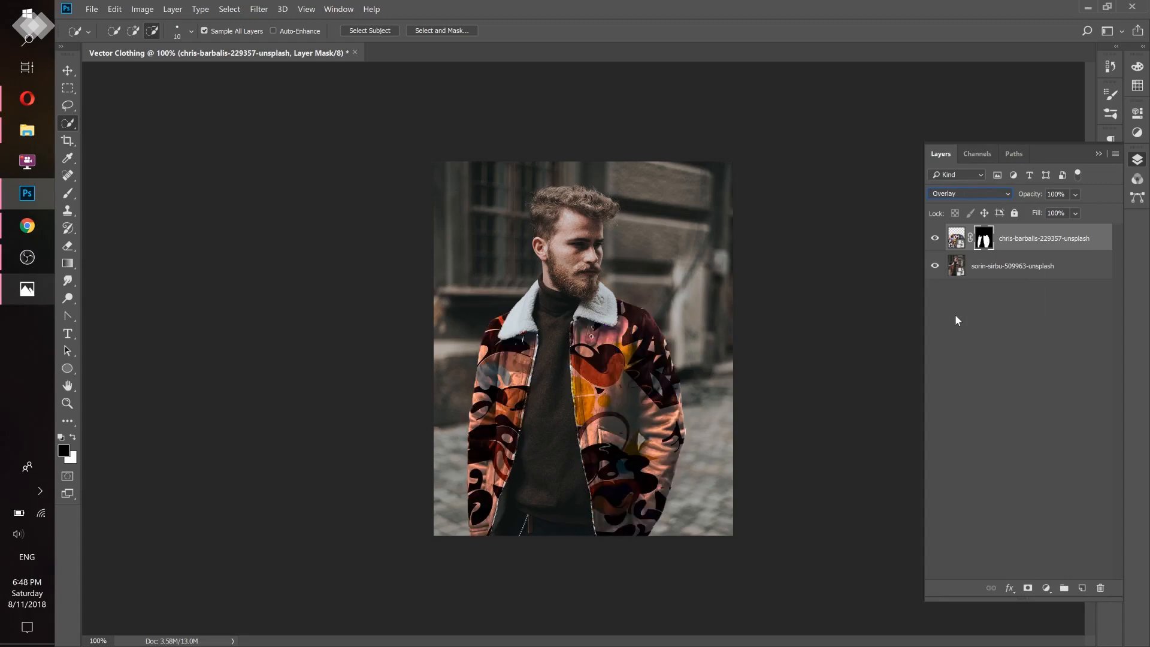
pyautogui.press('Down')
pyautogui.press('Down')
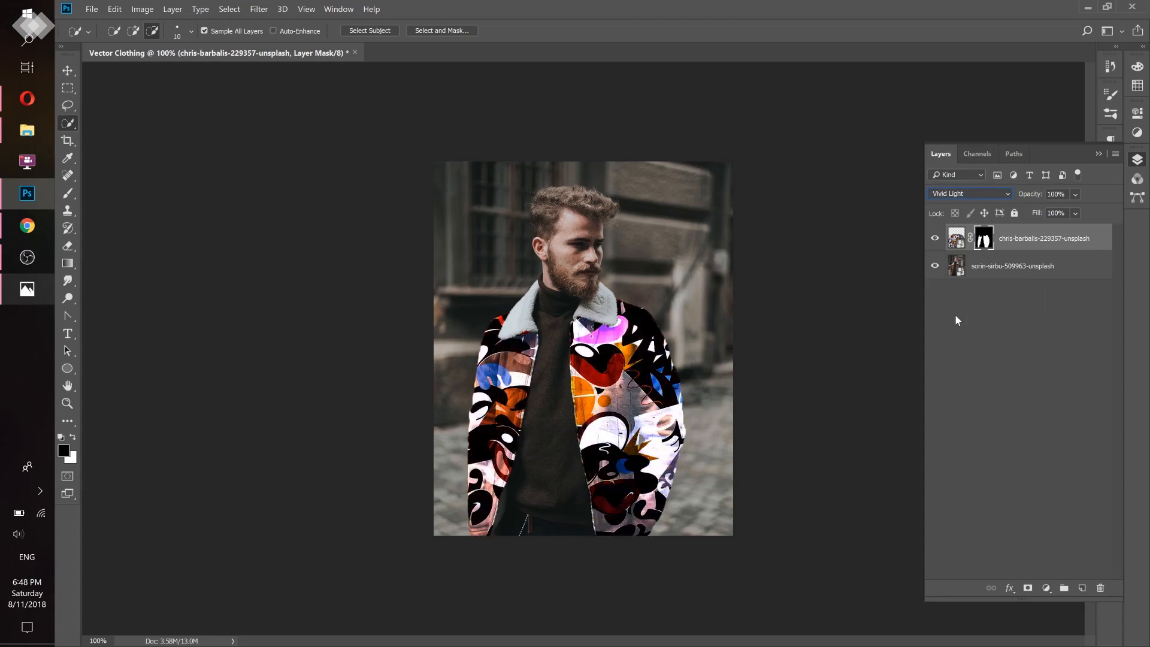
pyautogui.press('Down')
pyautogui.press('Down')
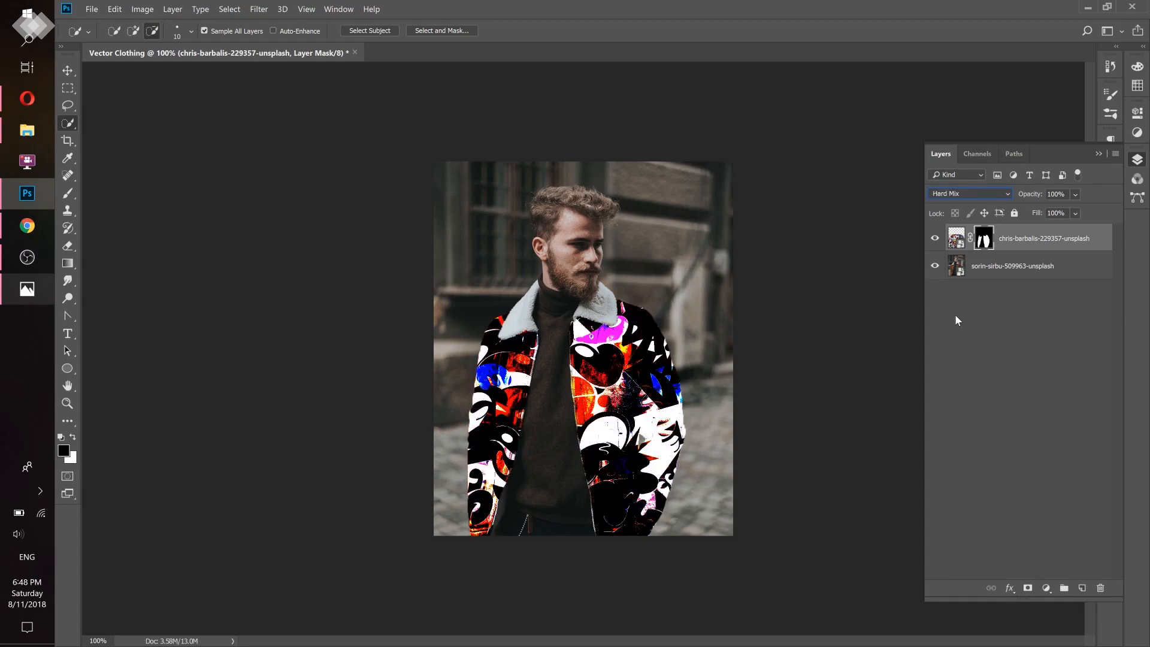
# Try the Exclusion, Hue and Saturation blend modes on the graffiti layer
pyautogui.press('Down')
pyautogui.press('Down')
pyautogui.press('Down')
pyautogui.press('Down')
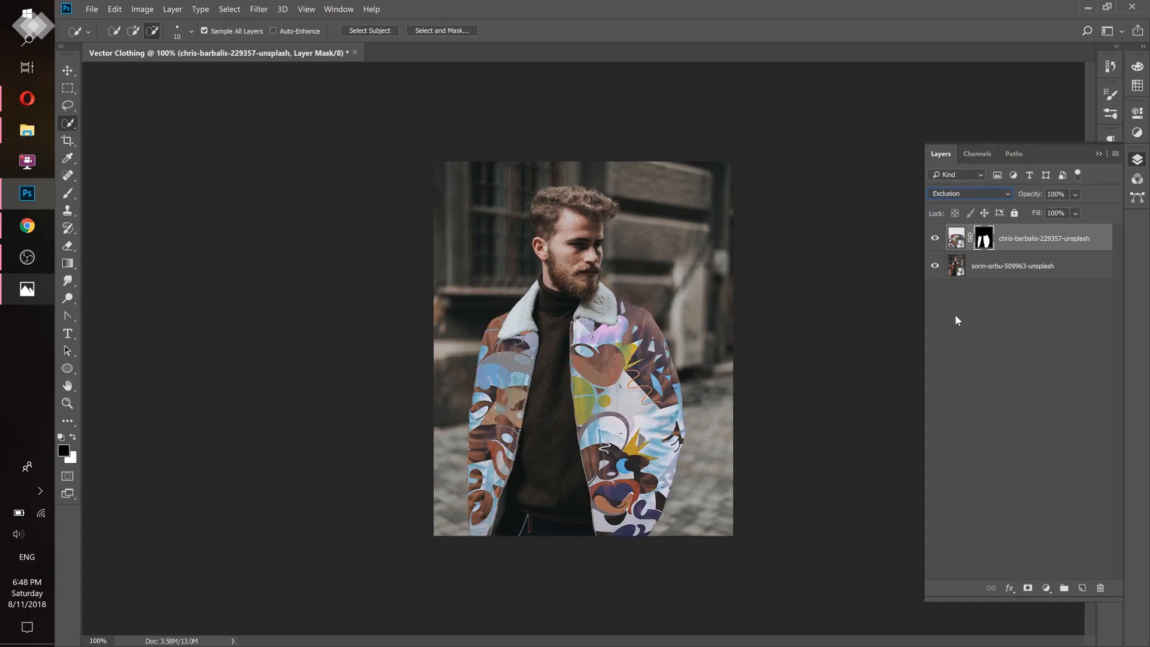
pyautogui.press('Down')
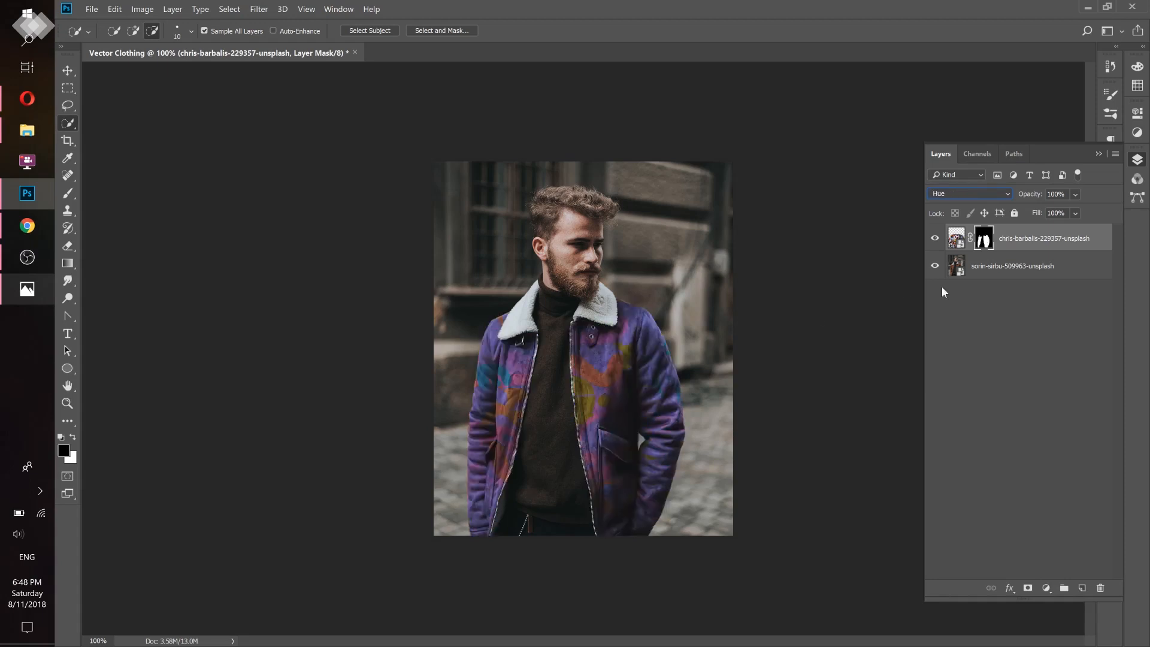
pyautogui.press('Down')
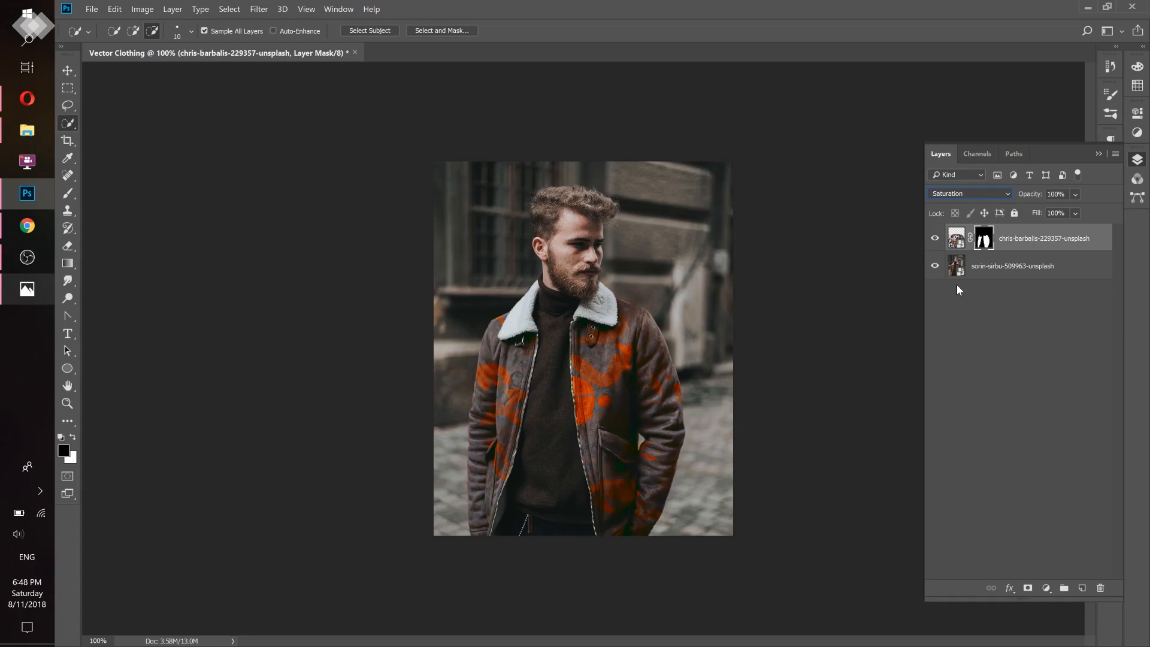
# Step back through the graffiti layer's blend modes, trying Subtract, Difference, Linear Light, Soft Light and Overlay
pyautogui.press('Up')
pyautogui.press('Up')
pyautogui.press('Up')
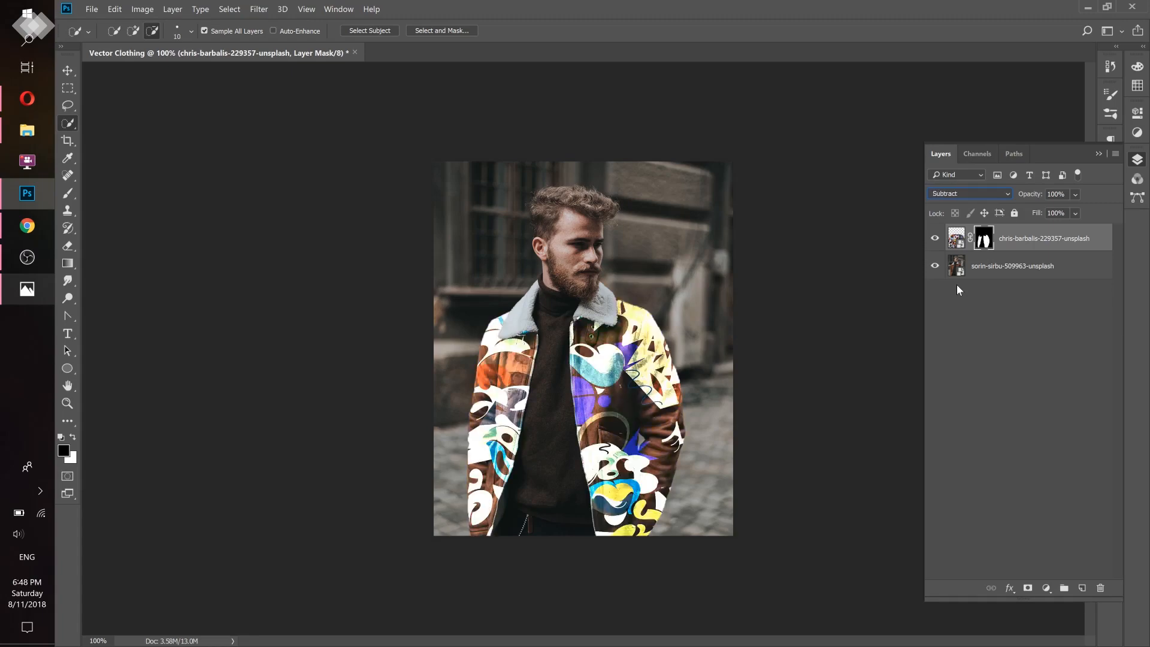
pyautogui.press('Up')
pyautogui.press('Up')
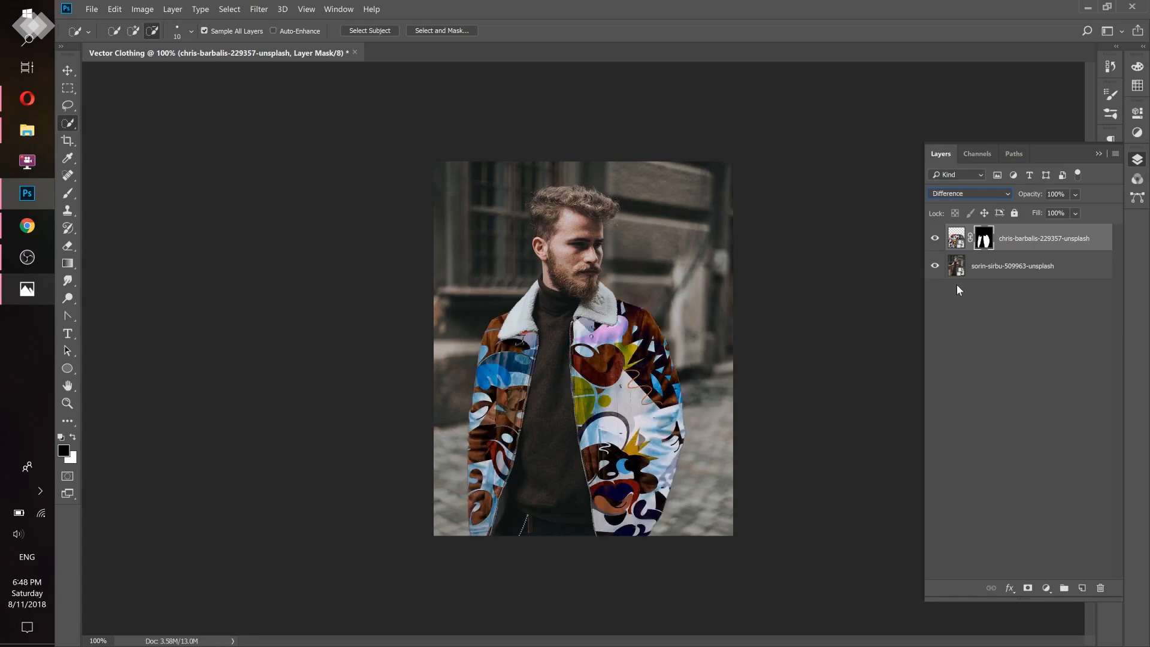
pyautogui.press('Up')
pyautogui.press('Up')
pyautogui.press('Up')
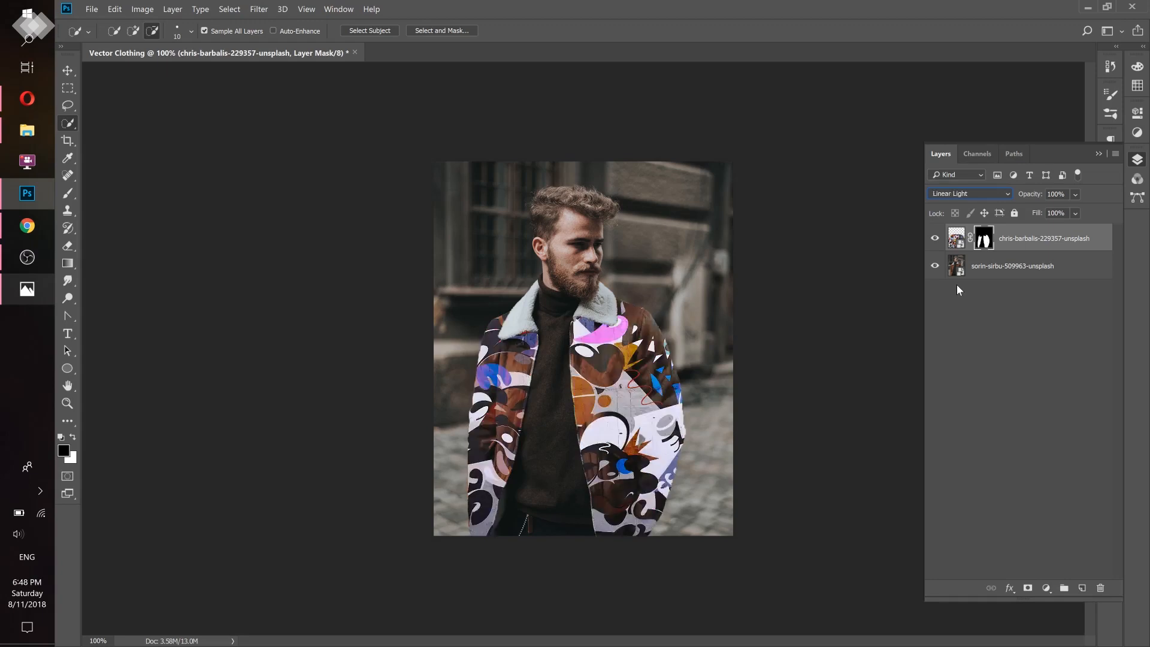
pyautogui.press('Up')
pyautogui.press('Up')
pyautogui.press('Up')
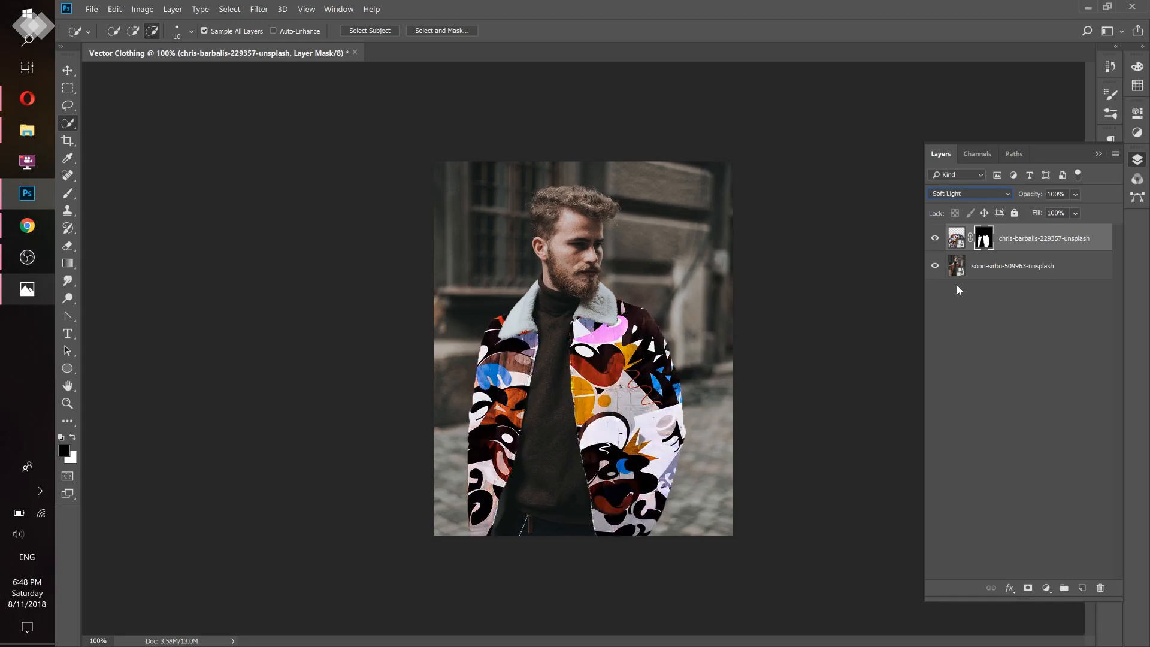
pyautogui.press('Down')
pyautogui.press('Up')
pyautogui.press('Up')
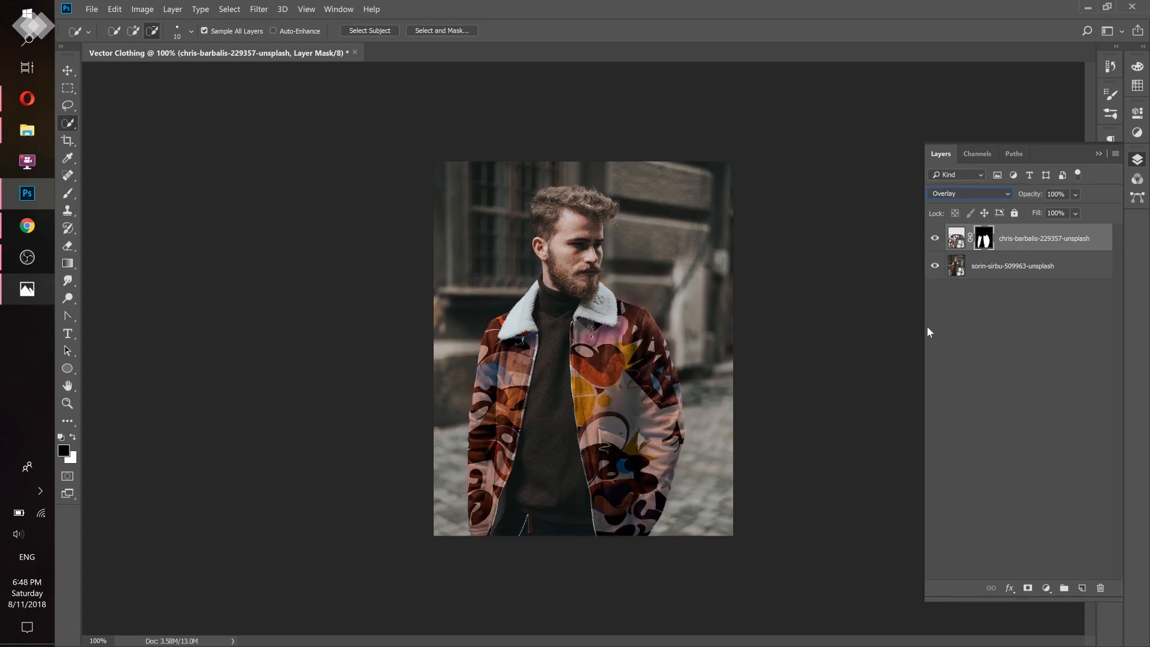
# Compare Color Dodge with Lighter Color on the graffiti layer and set its blend mode to Lighter Color
pyautogui.press('Up')
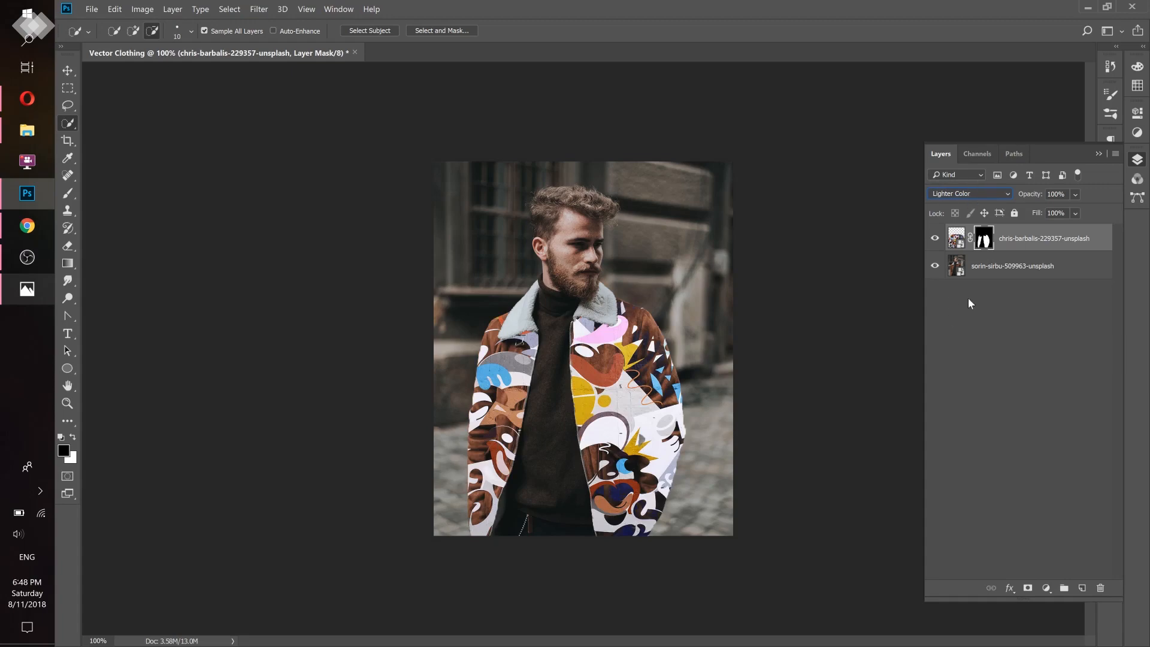
pyautogui.press('Up')
pyautogui.press('Up')
pyautogui.press('Up')
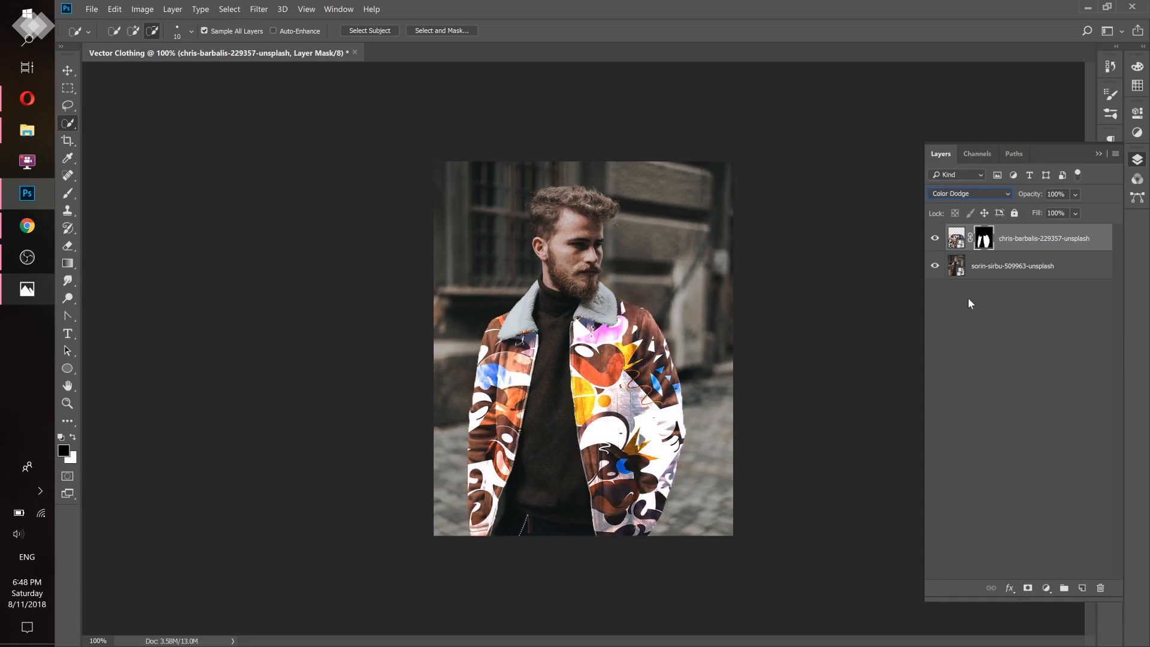
pyautogui.press('Down')
pyautogui.press('Down')
pyautogui.press('Down')
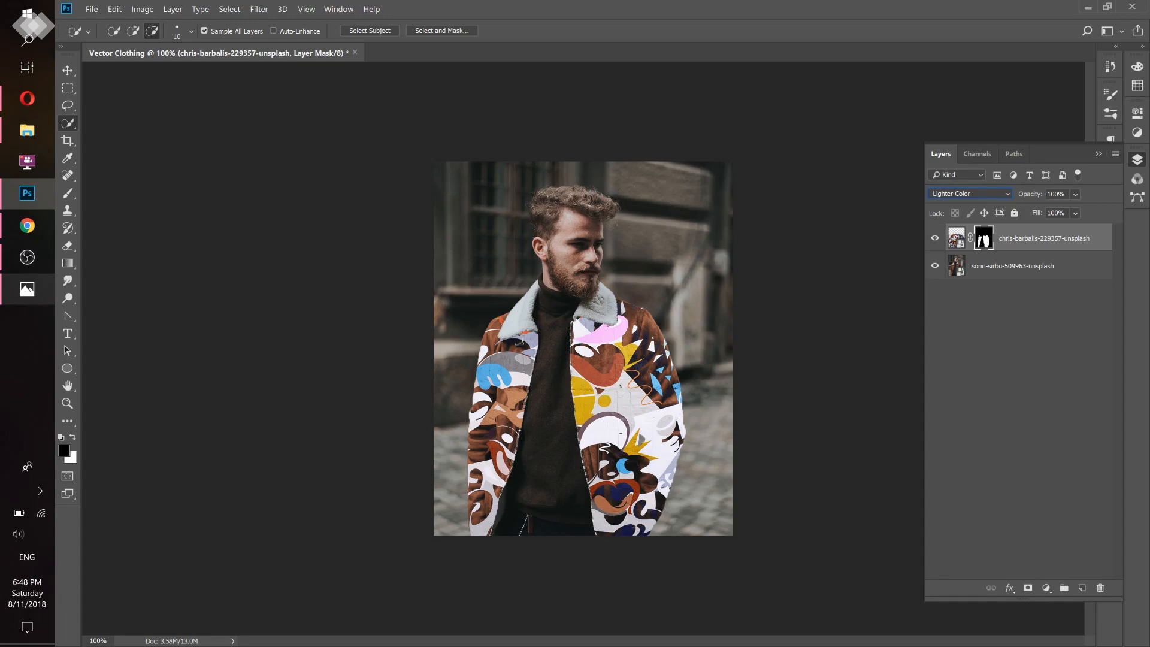
# Place the 487825-unsplash calligraphy image from the patterns folder into the document, scaled to 3.87% and positioned over the man's body
pyautogui.click(27, 130)
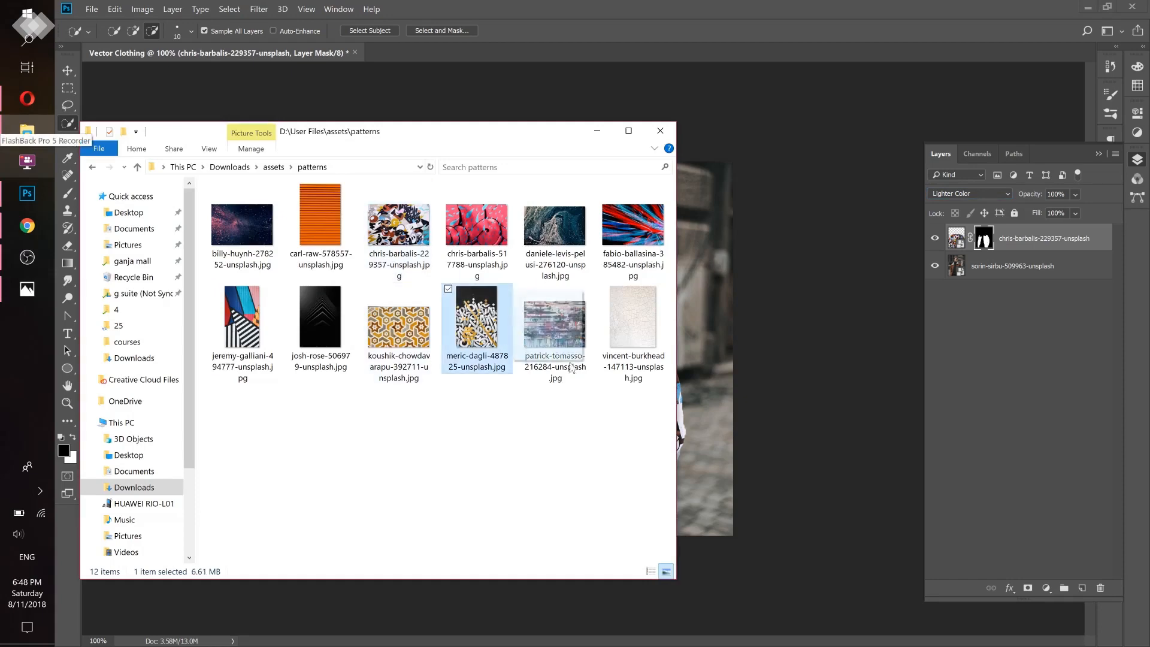
pyautogui.click(27, 130)
pyautogui.moveTo(492, 375); pyautogui.dragTo(478, 372)
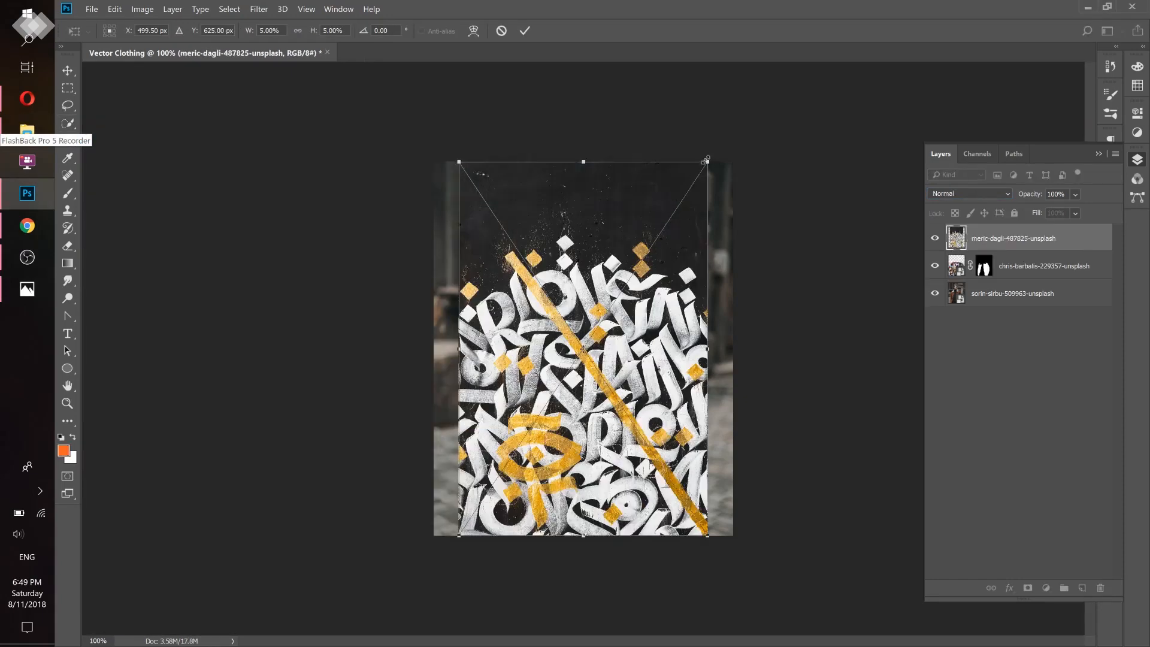
pyautogui.moveTo(708, 162); pyautogui.dragTo(636, 257)
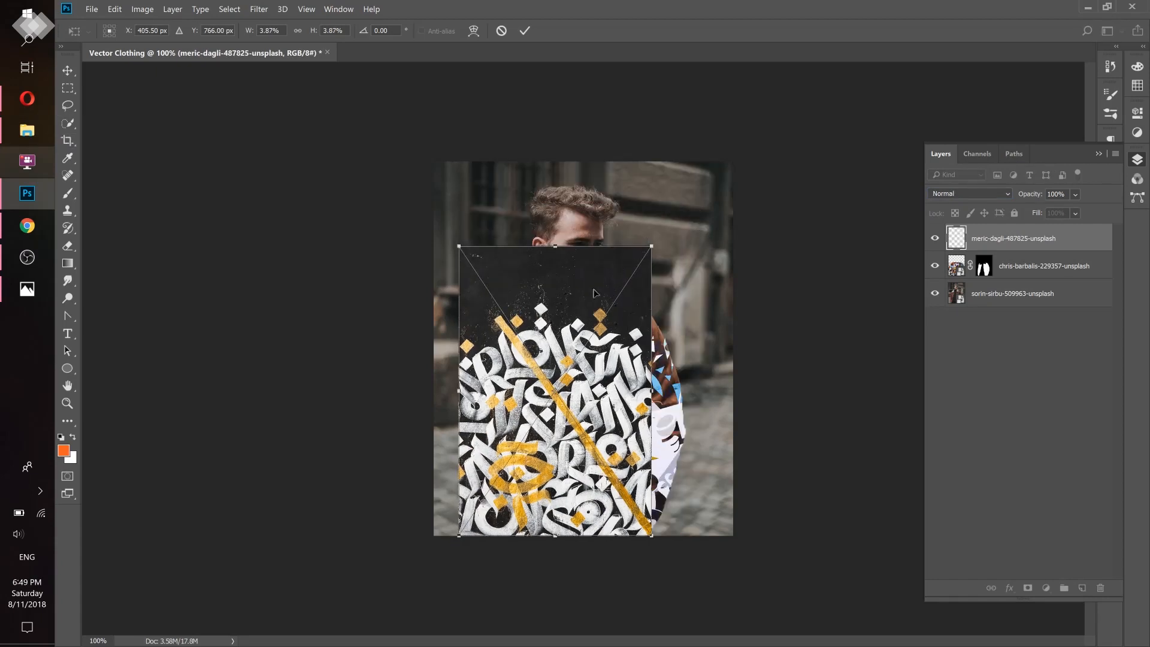
pyautogui.moveTo(589, 301); pyautogui.dragTo(602, 300)
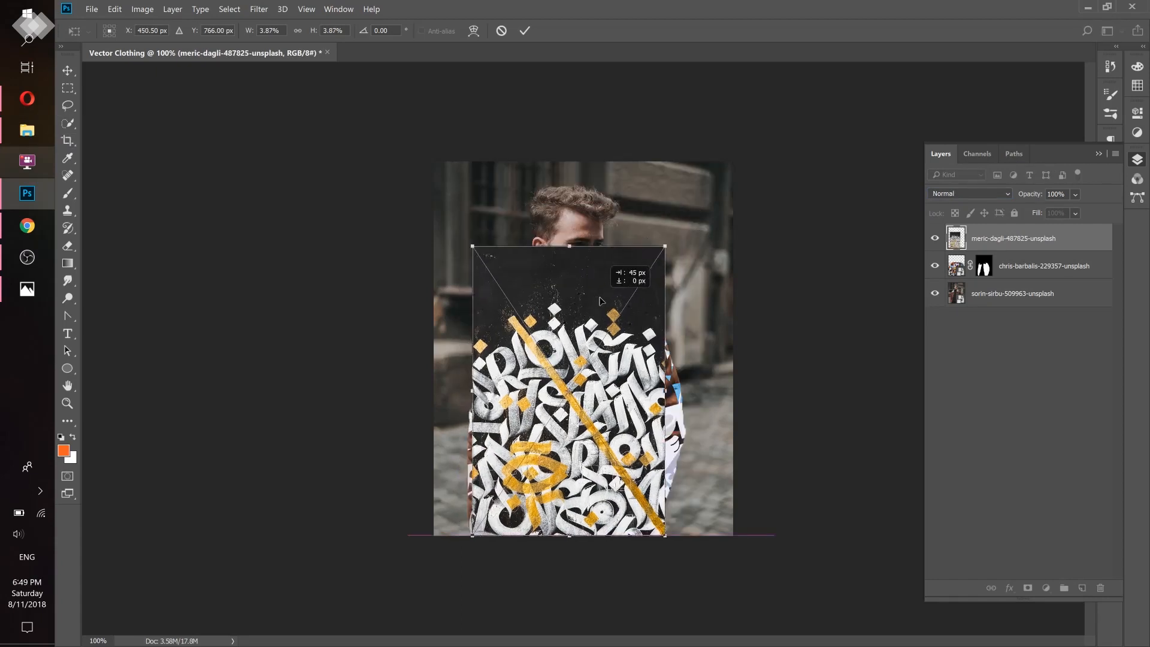
pyautogui.click(525, 31)
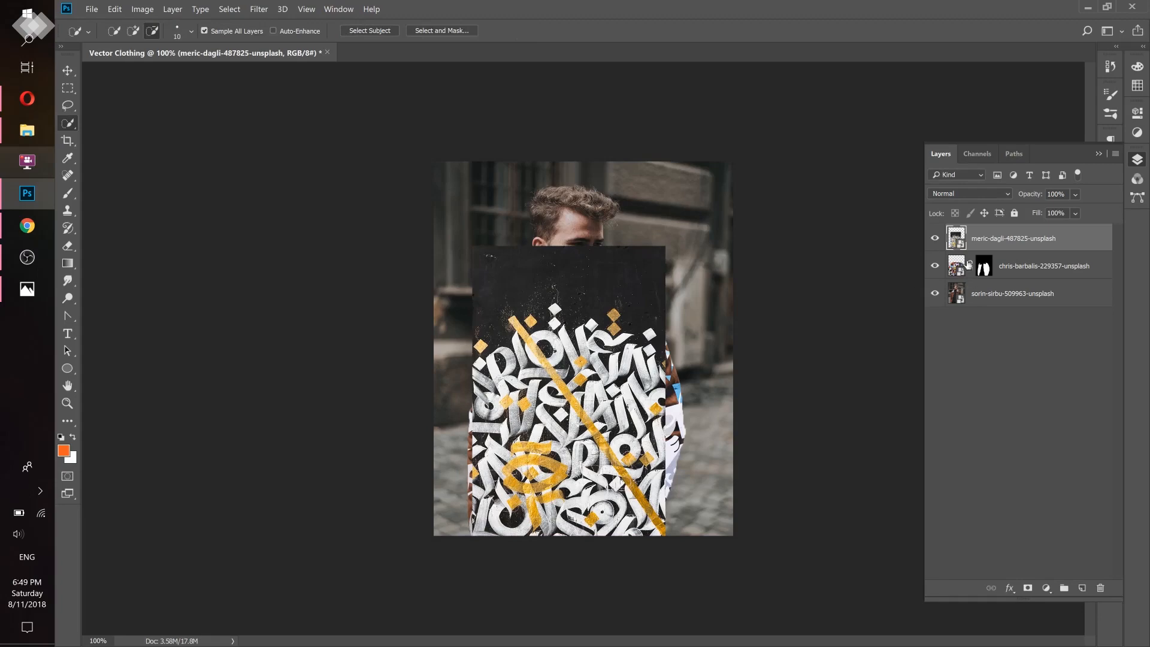
# Hide the calligraphy layer and select the man's dark turtleneck with the Quick Selection tool in add mode, using a 90 px brush
pyautogui.click(935, 238)
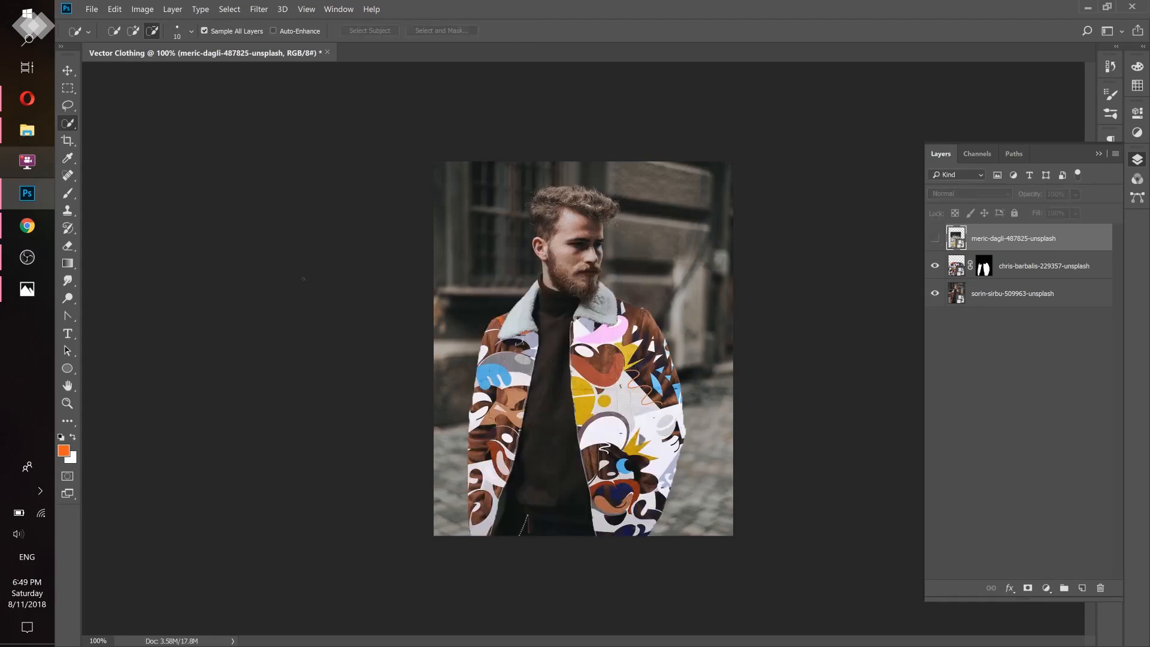
pyautogui.rightClick(68, 124)
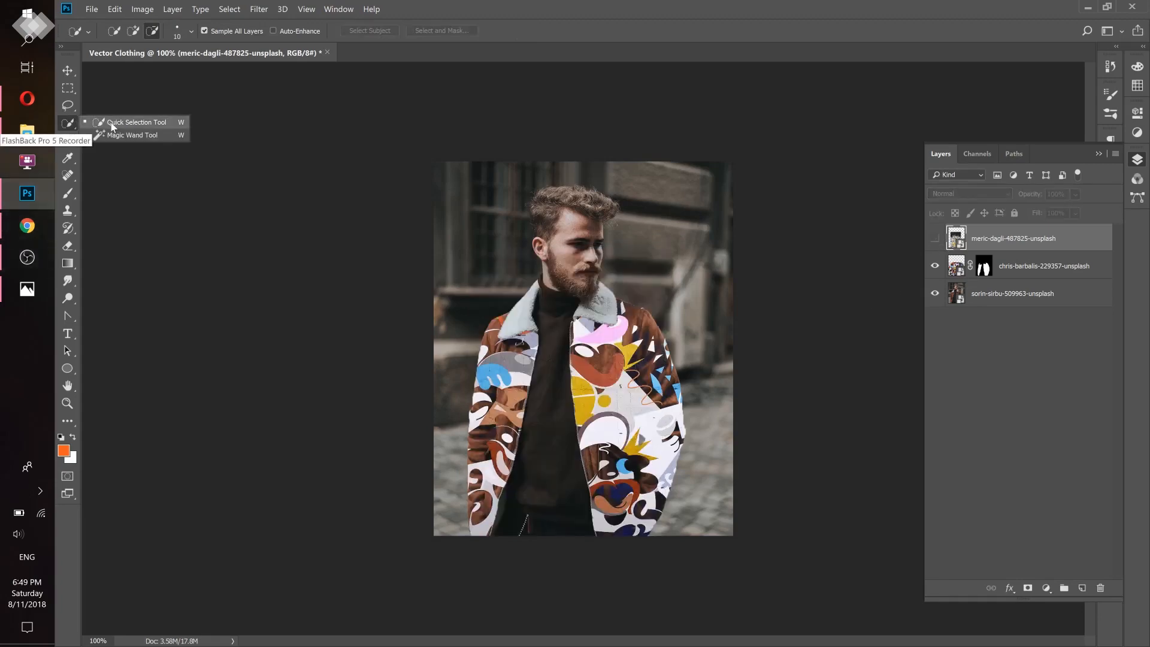
pyautogui.click(111, 124)
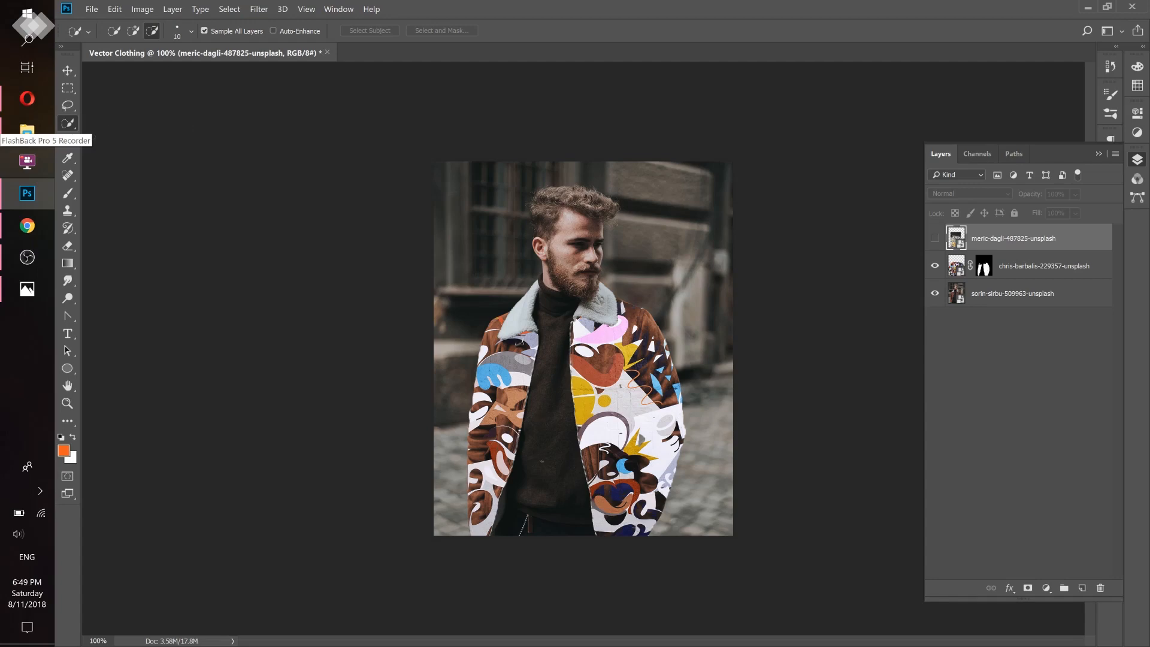
pyautogui.press(']')
pyautogui.press(']')
pyautogui.press(']')
pyautogui.press(']')
pyautogui.press(']')
pyautogui.press(']')
pyautogui.click(131, 33)
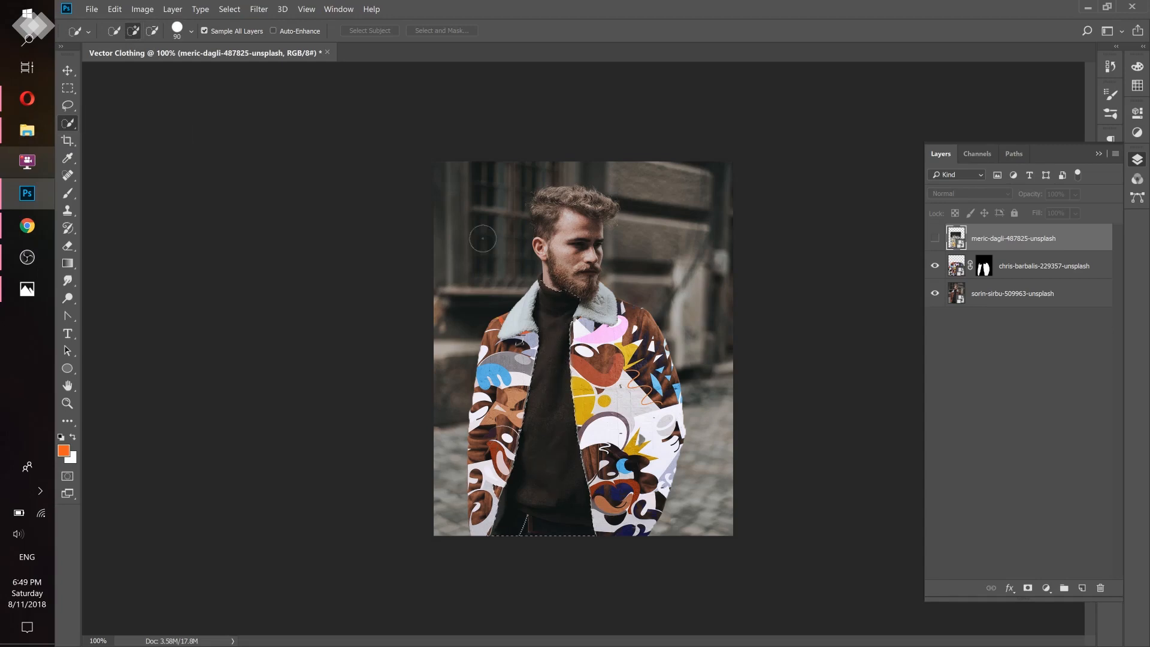
pyautogui.click(191, 32)
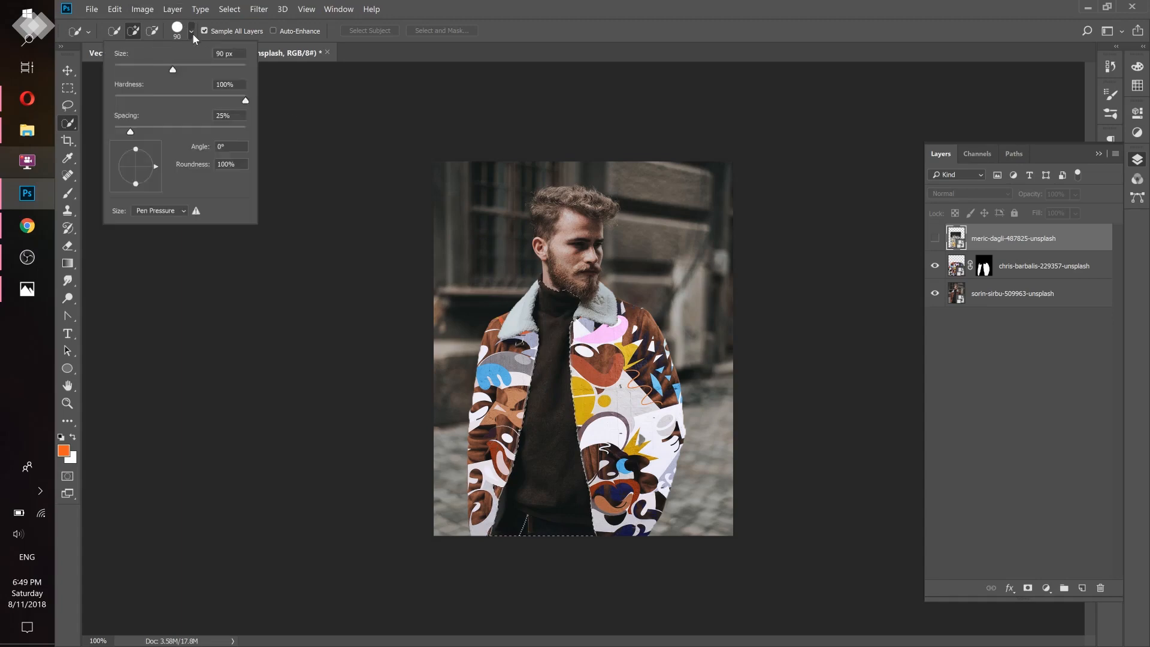
pyautogui.click(538, 10)
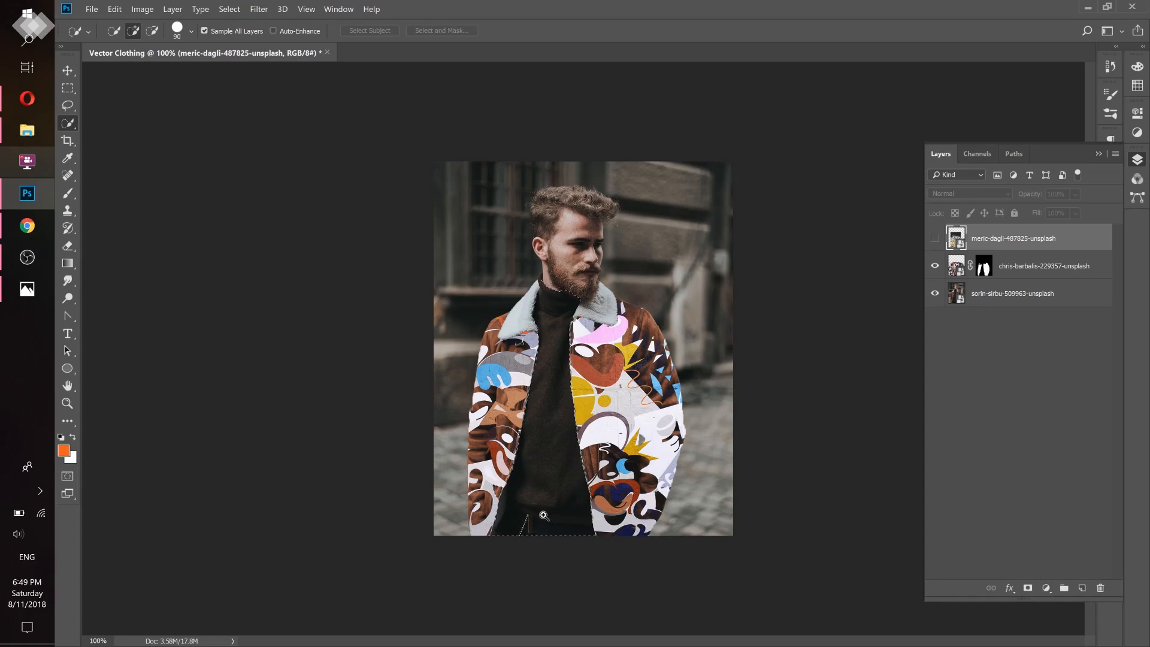
# Subtract the trousers below the sweater's hem from the selection
pyautogui.moveTo(526, 516)
pyautogui.mouseDown()
pyautogui.moveTo(550, 519)
pyautogui.moveTo(560, 461)
pyautogui.mouseUp()
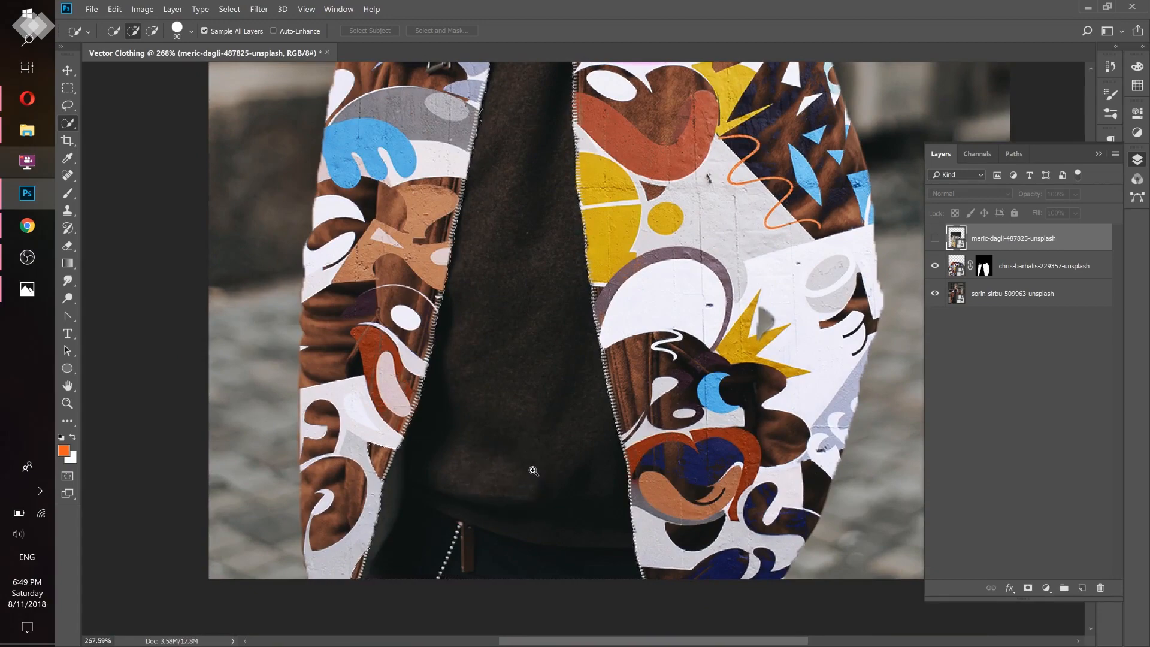
pyautogui.moveTo(529, 460); pyautogui.dragTo(506, 467)
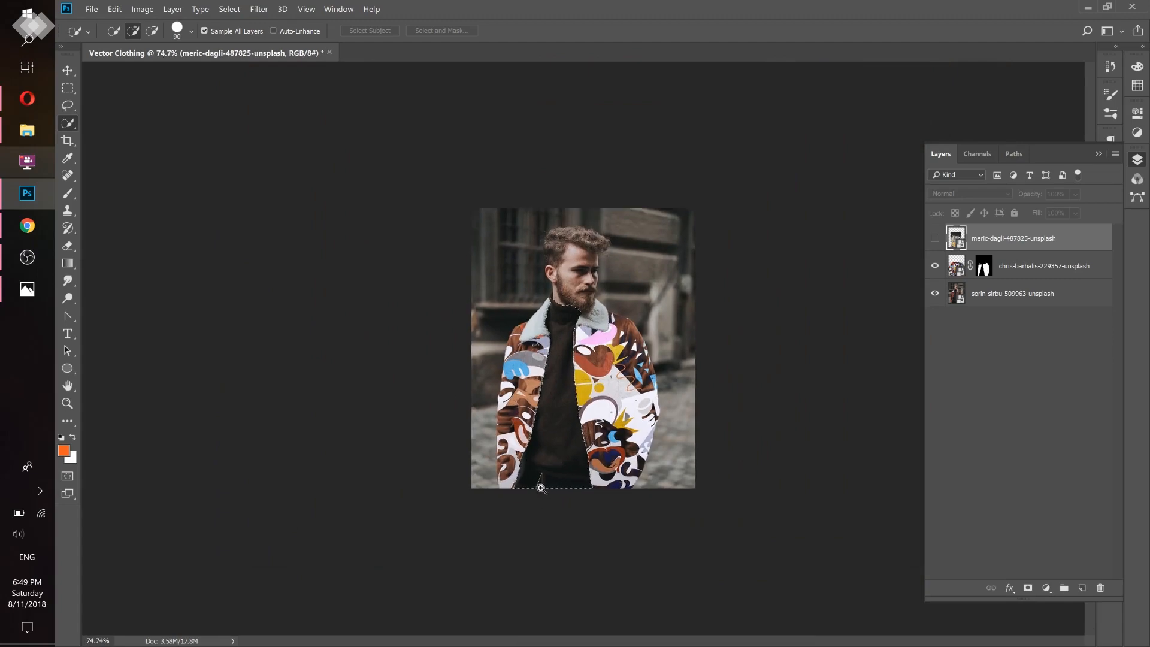
pyautogui.moveTo(542, 482); pyautogui.dragTo(550, 449)
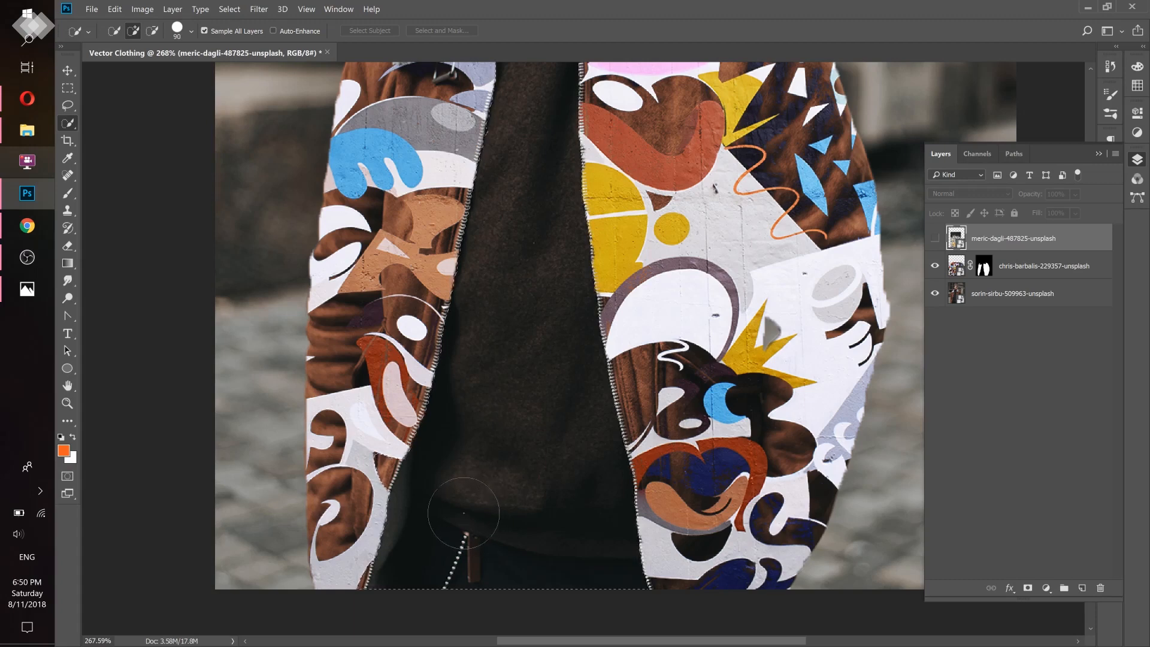
pyautogui.scroll(-2, 498, 462)
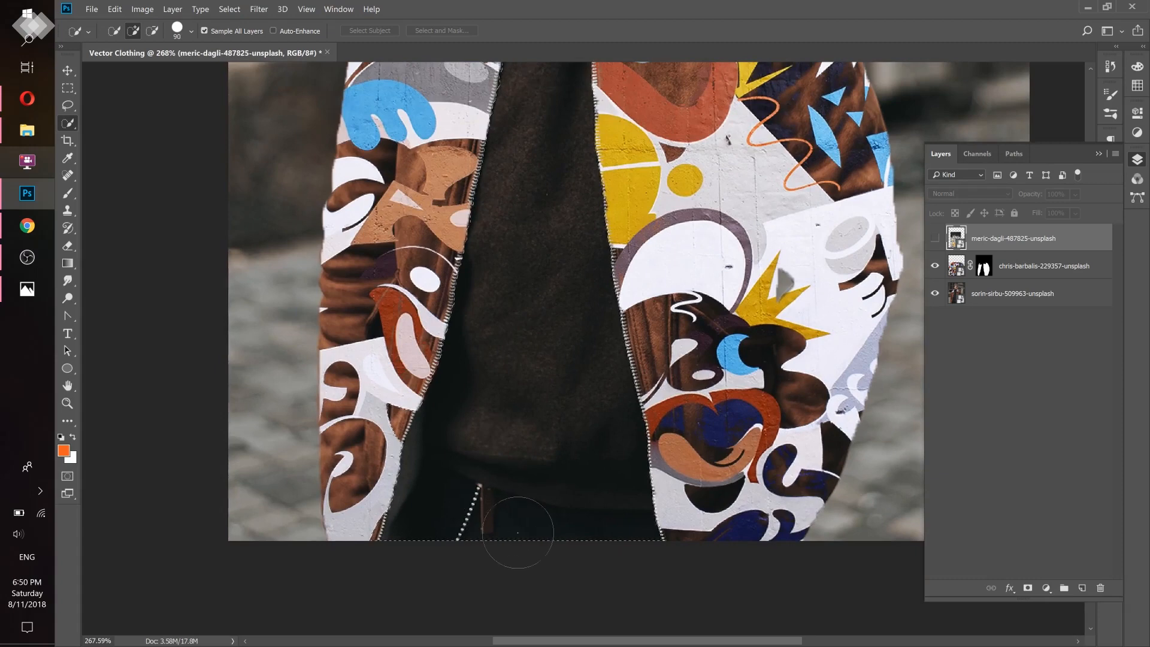
pyautogui.click(152, 31)
pyautogui.moveTo(454, 536)
pyautogui.mouseDown()
pyautogui.moveTo(526, 534)
pyautogui.moveTo(603, 555)
pyautogui.mouseUp()
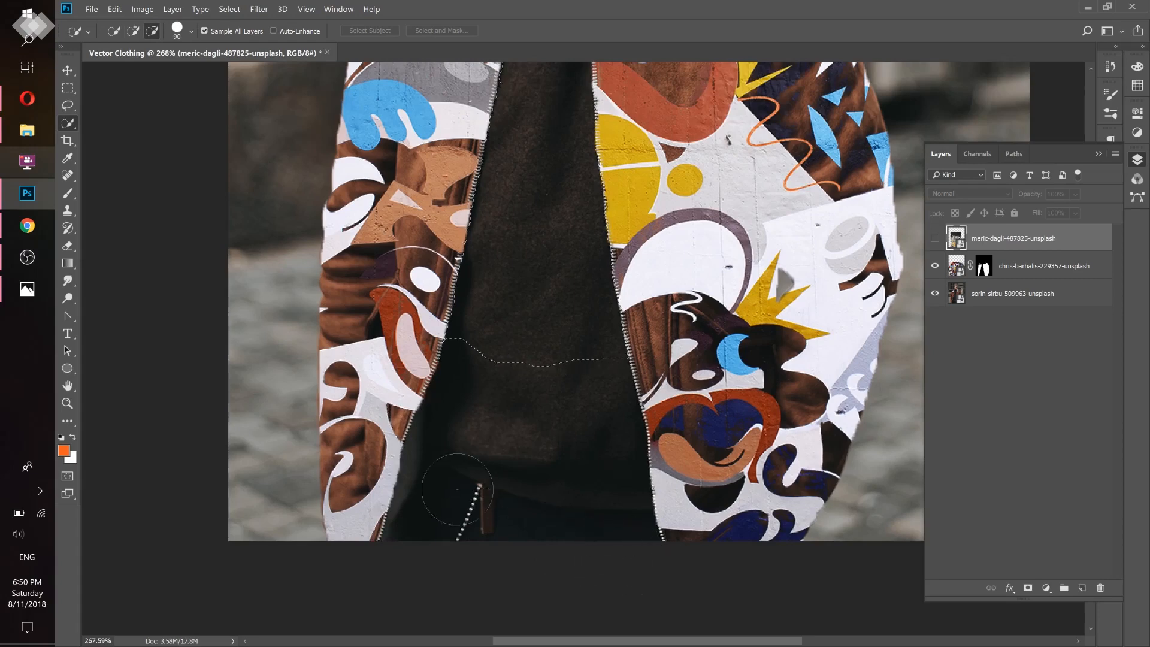
# Add the lower part of the sweater back to the selection and subtract the dark corner beside the jacket's zip
pyautogui.moveTo(401, 288)
pyautogui.mouseDown()
pyautogui.moveTo(435, 278)
pyautogui.moveTo(535, 320)
pyautogui.mouseUp()
pyautogui.click(133, 31)
pyautogui.moveTo(551, 377)
pyautogui.mouseDown()
pyautogui.moveTo(568, 408)
pyautogui.moveTo(541, 430)
pyautogui.moveTo(490, 431)
pyautogui.mouseUp()
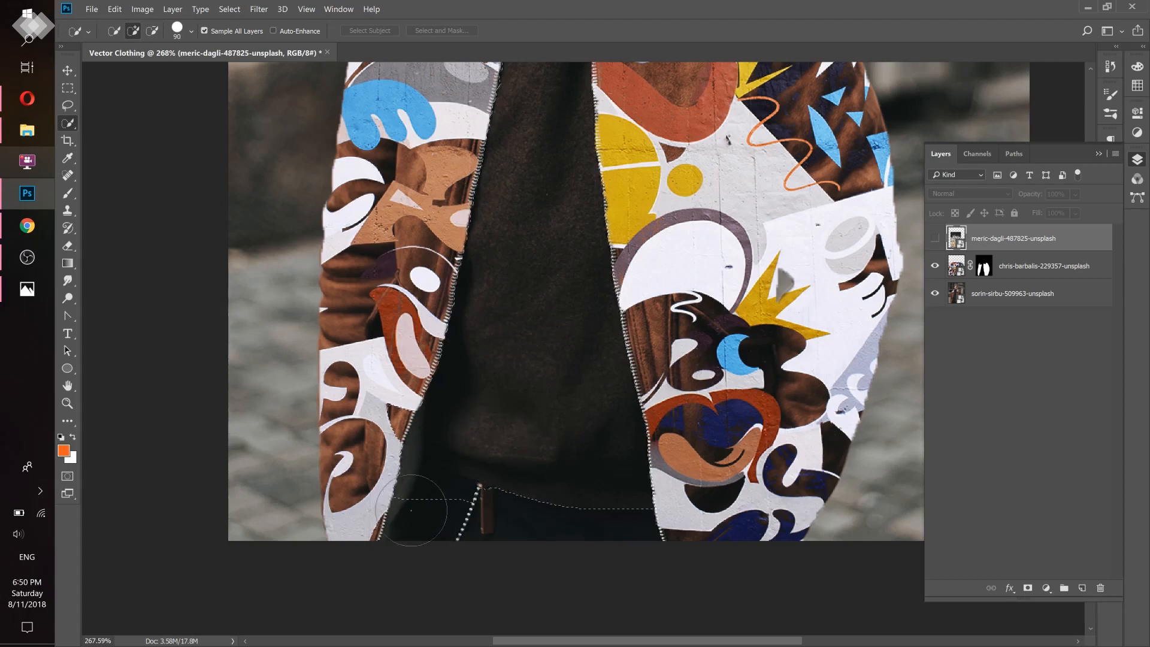
pyautogui.click(152, 30)
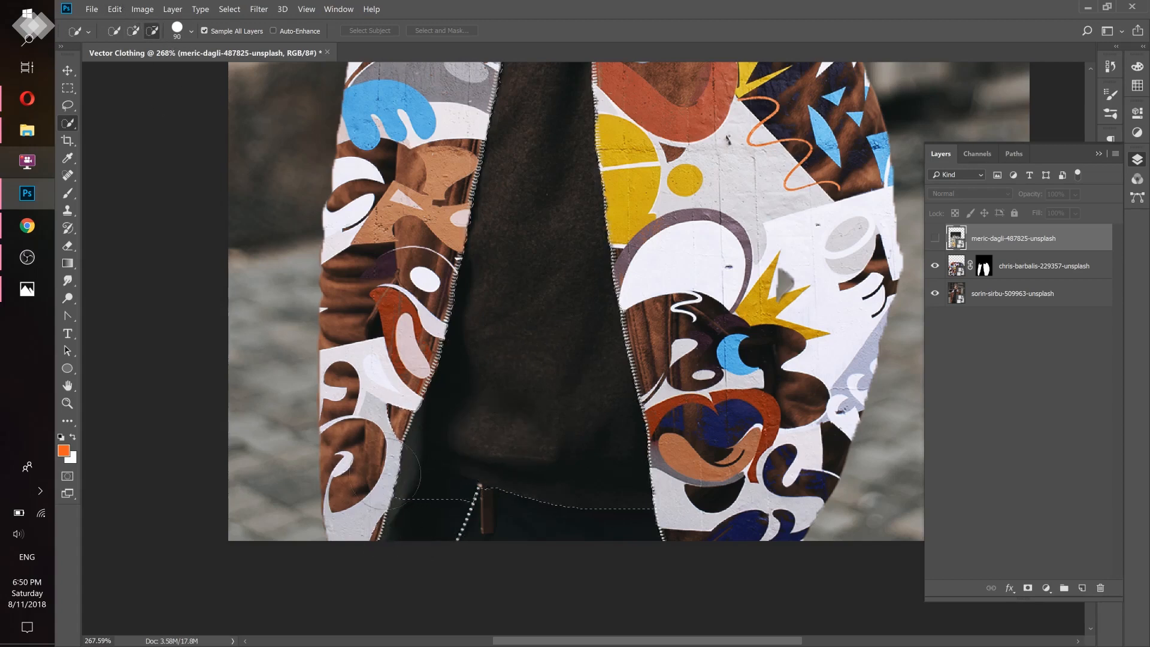
pyautogui.moveTo(413, 509)
pyautogui.mouseDown()
pyautogui.moveTo(396, 500)
pyautogui.moveTo(422, 506)
pyautogui.moveTo(372, 461)
pyautogui.mouseUp()
# Add the turtleneck's upper edge beside the neck to the selection, using a 9 px Quick Selection brush
pyautogui.scroll(6, 626, 375)
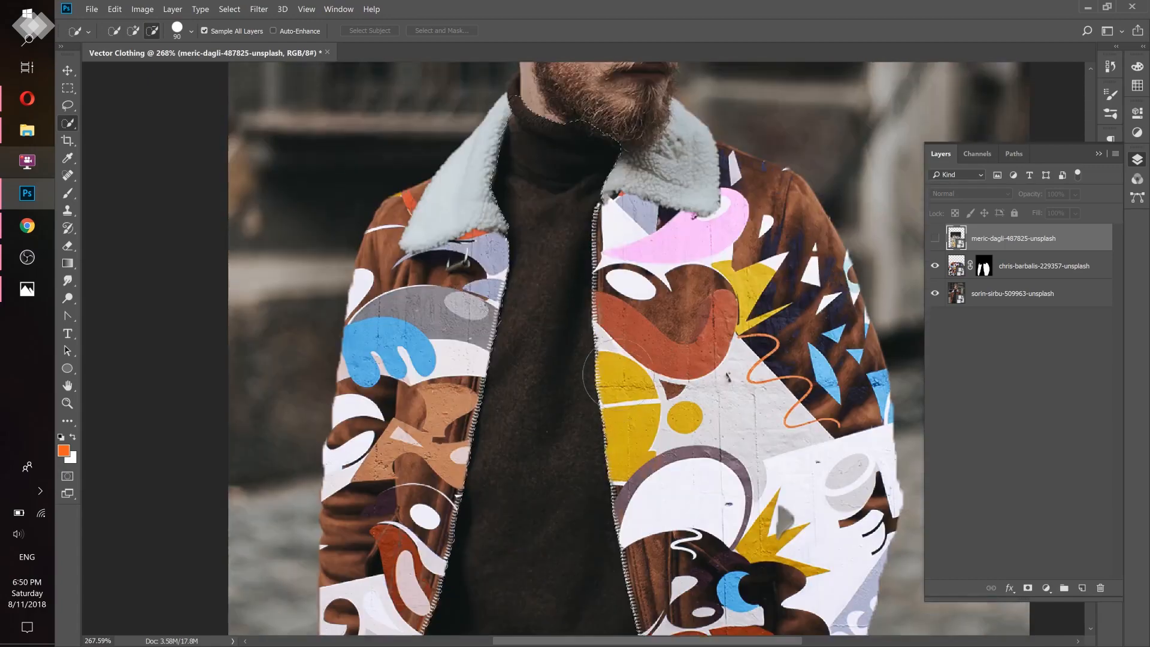
pyautogui.press('[')
pyautogui.press('[')
pyautogui.press('[')
pyautogui.press('[')
pyautogui.press('[')
pyautogui.press('[')
pyautogui.press('[')
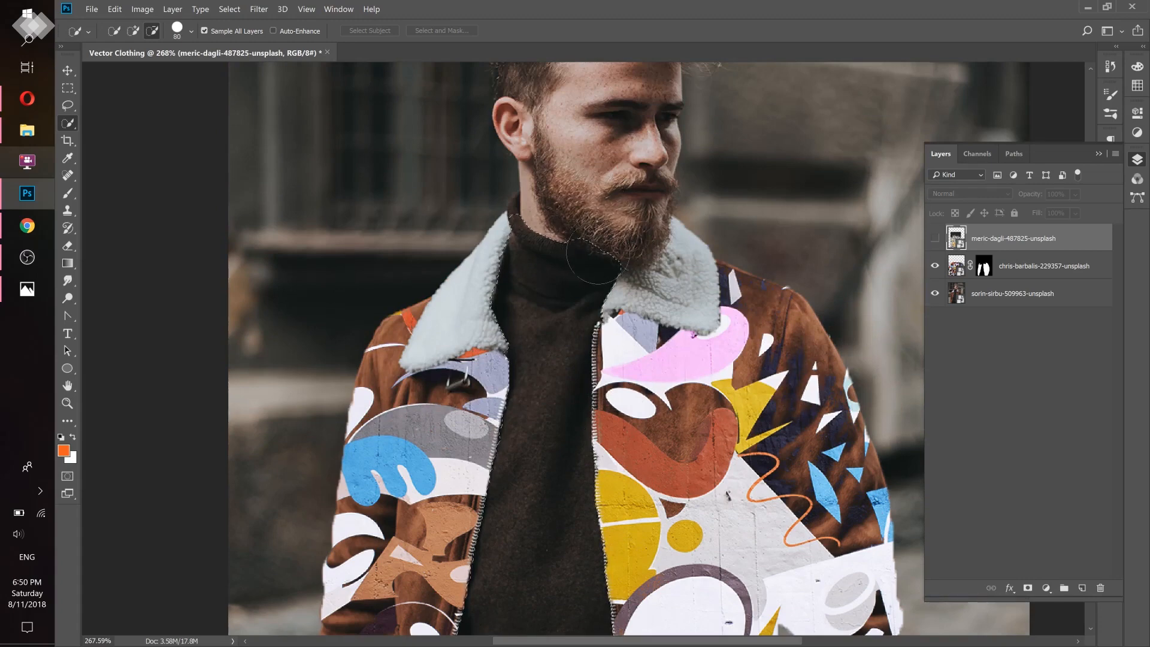
pyautogui.press('[')
pyautogui.scroll(5, 509, 224)
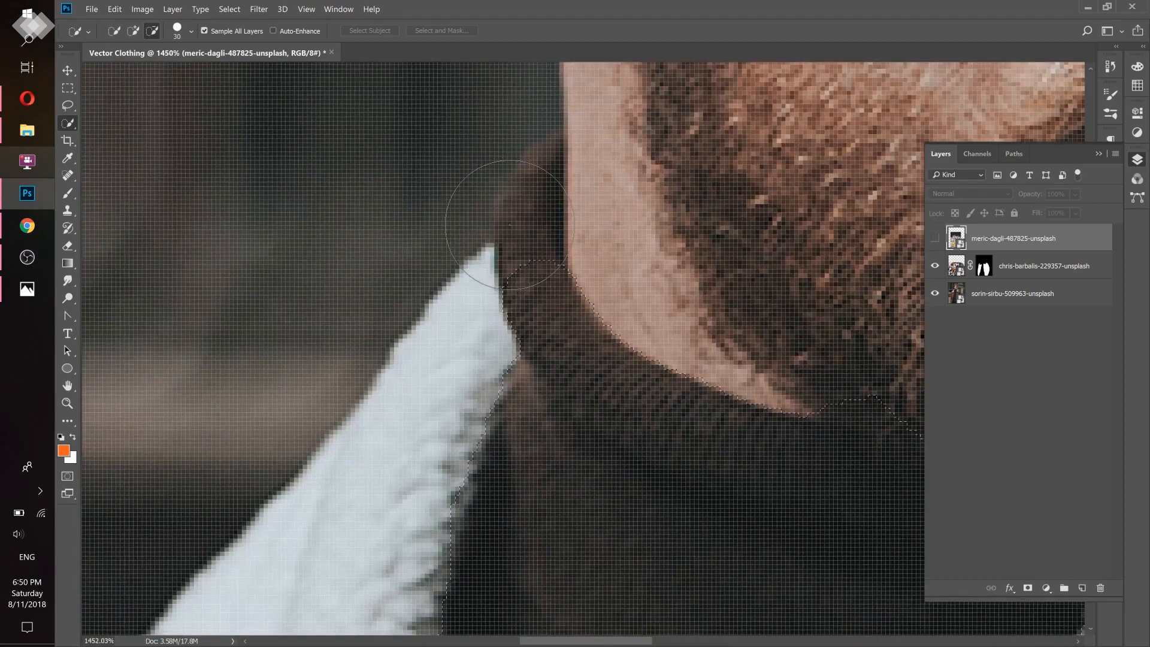
pyautogui.press('[')
pyautogui.press('[')
pyautogui.press('[')
pyautogui.click(133, 30)
pyautogui.click(548, 235)
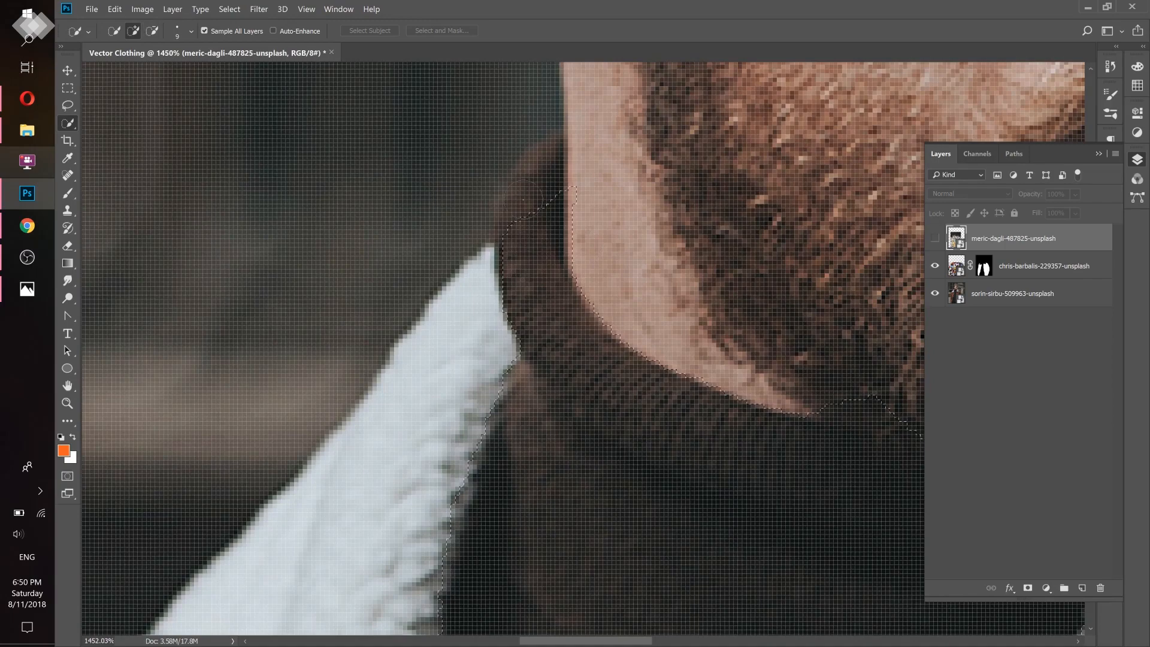
pyautogui.moveTo(523, 200); pyautogui.dragTo(538, 181)
pyautogui.moveTo(632, 320); pyautogui.dragTo(594, 323)
# Show the calligraphy layer again and add a layer mask from the turtleneck selection
pyautogui.moveTo(659, 401); pyautogui.dragTo(647, 408)
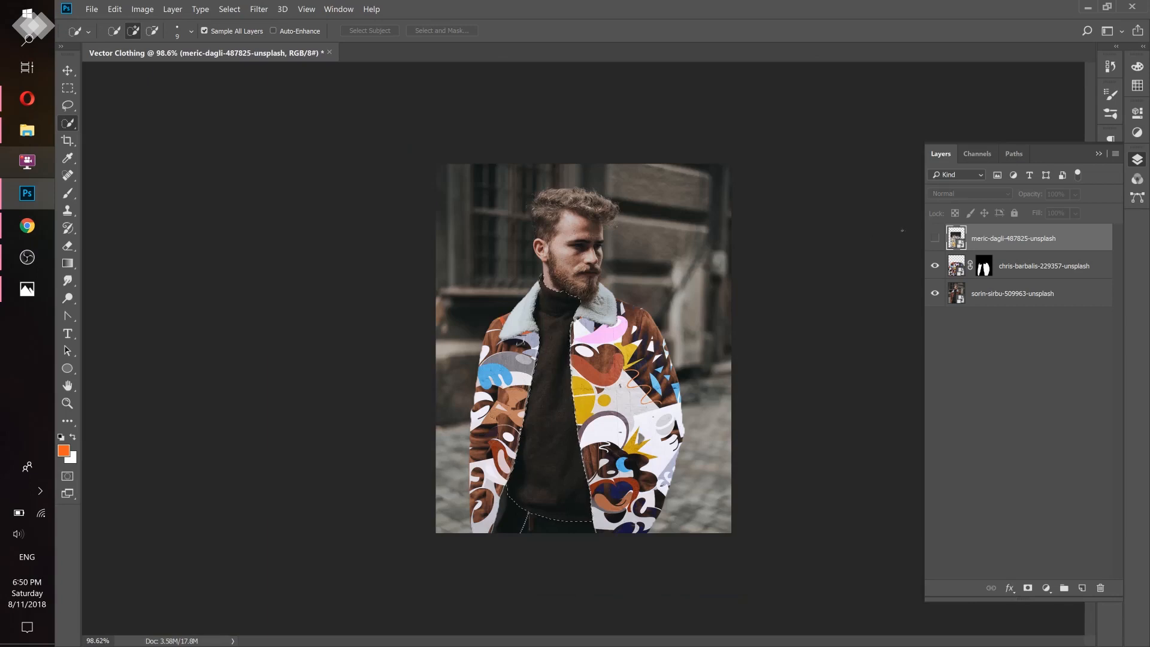
pyautogui.click(934, 237)
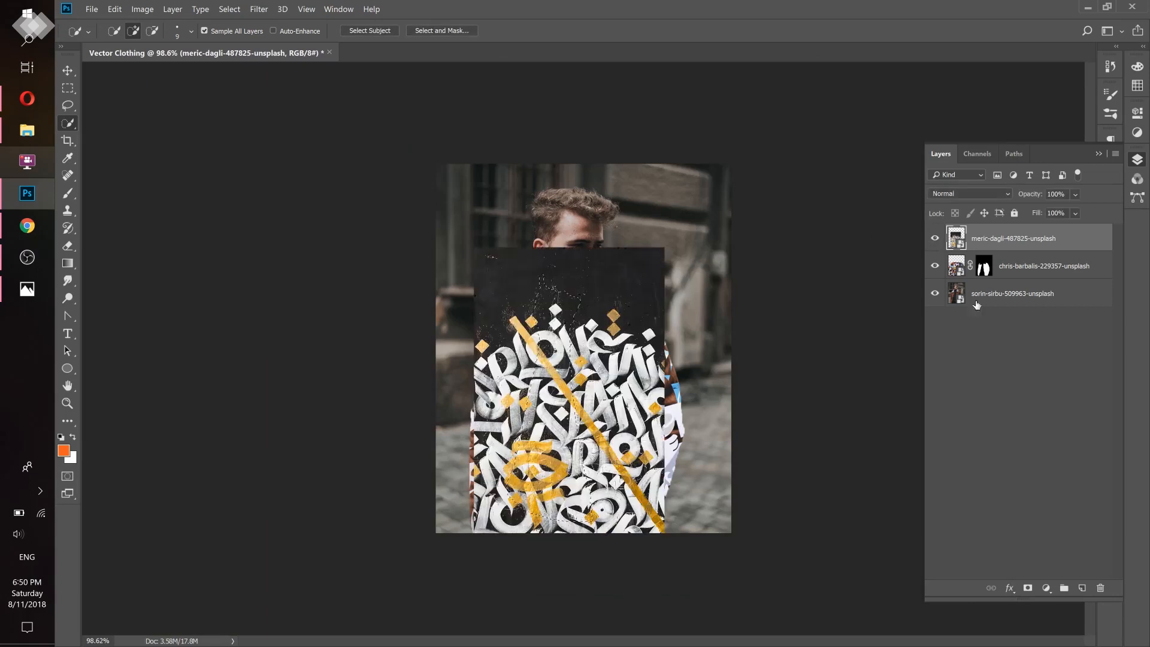
pyautogui.click(1028, 588)
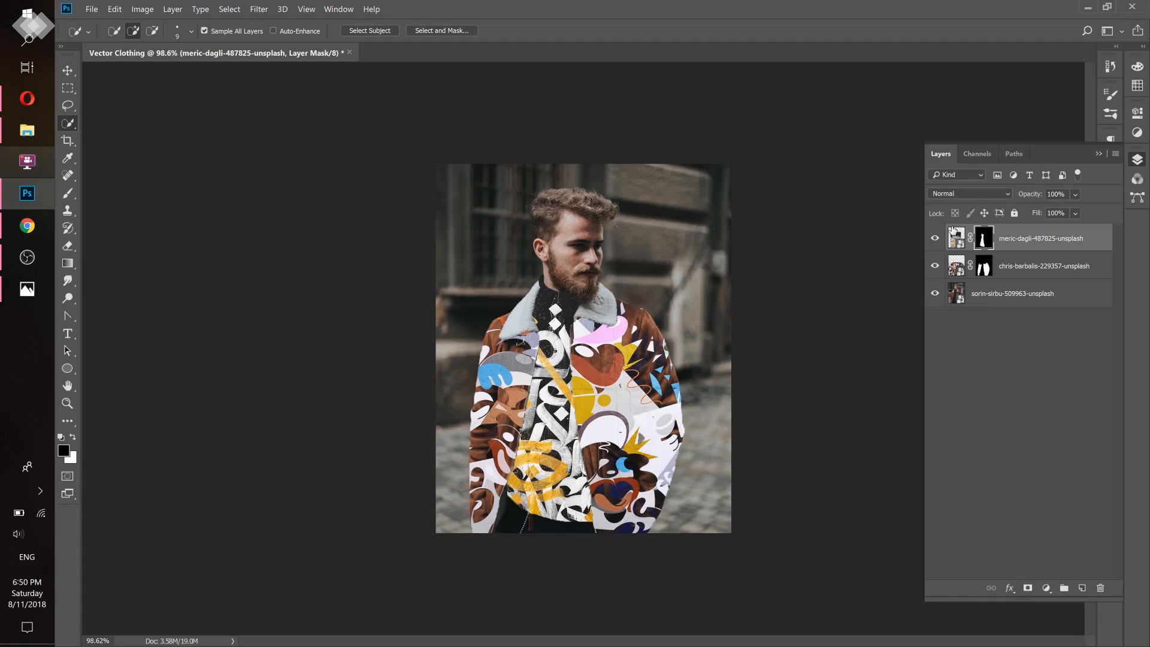
# Try the darkening blend modes on the calligraphy layer, including Darken, Multiply and Darker Color
pyautogui.click(954, 193)
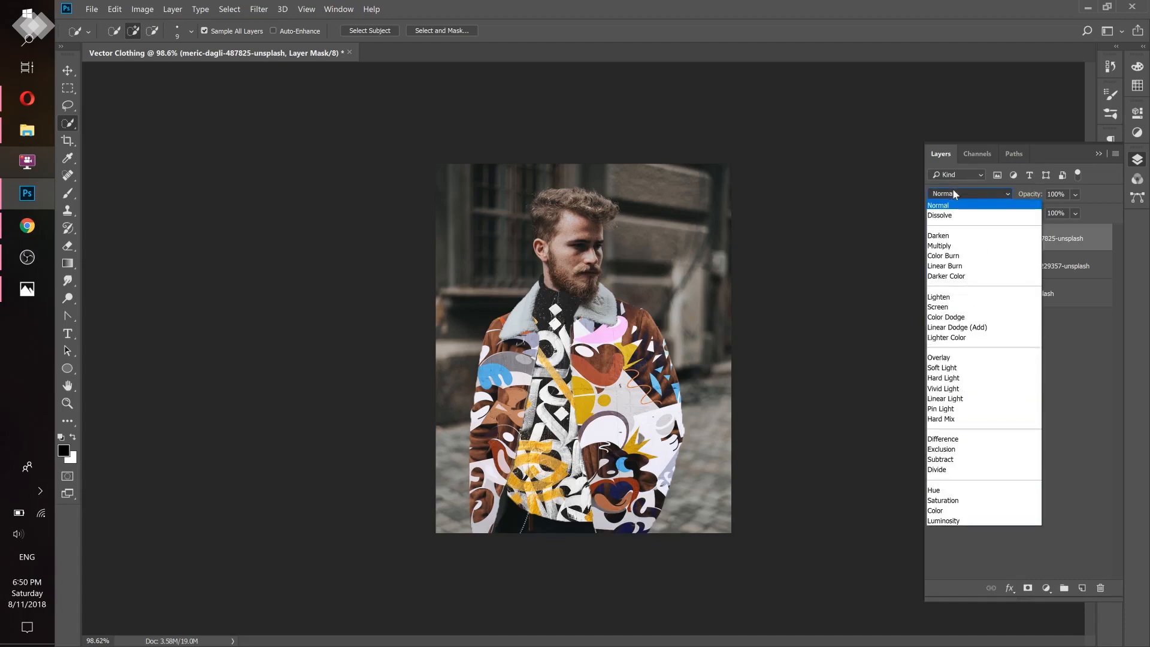
pyautogui.click(952, 236)
pyautogui.press('Down')
pyautogui.press('Down')
pyautogui.press('Down')
pyautogui.press('Down')
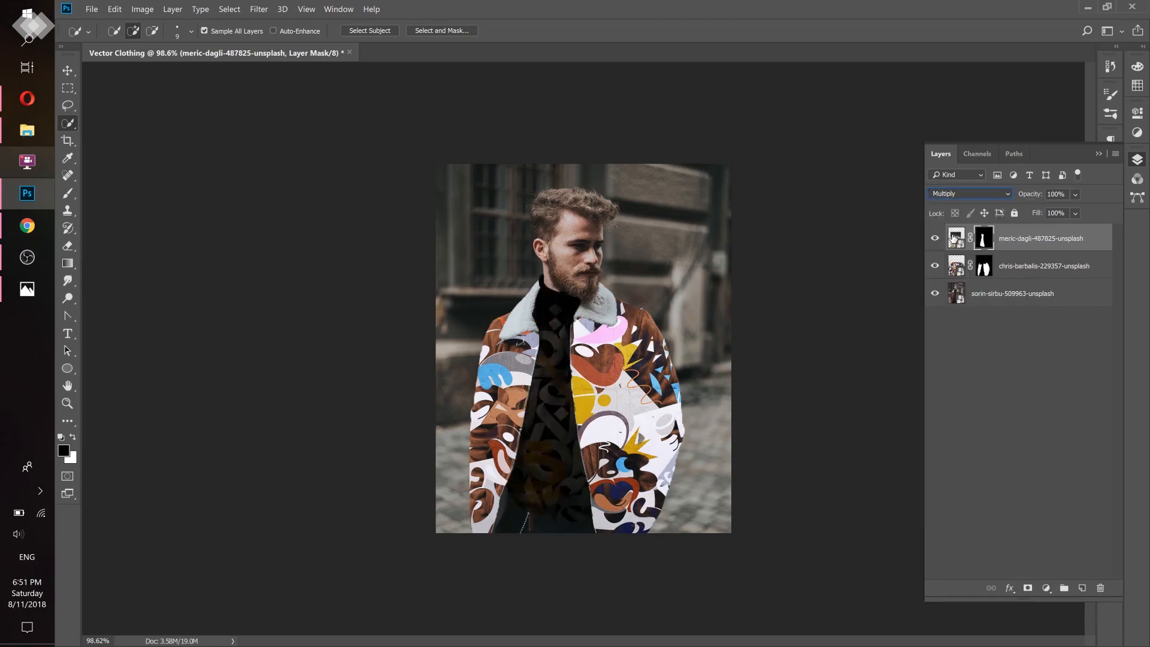
pyautogui.press('Down')
pyautogui.press('Down')
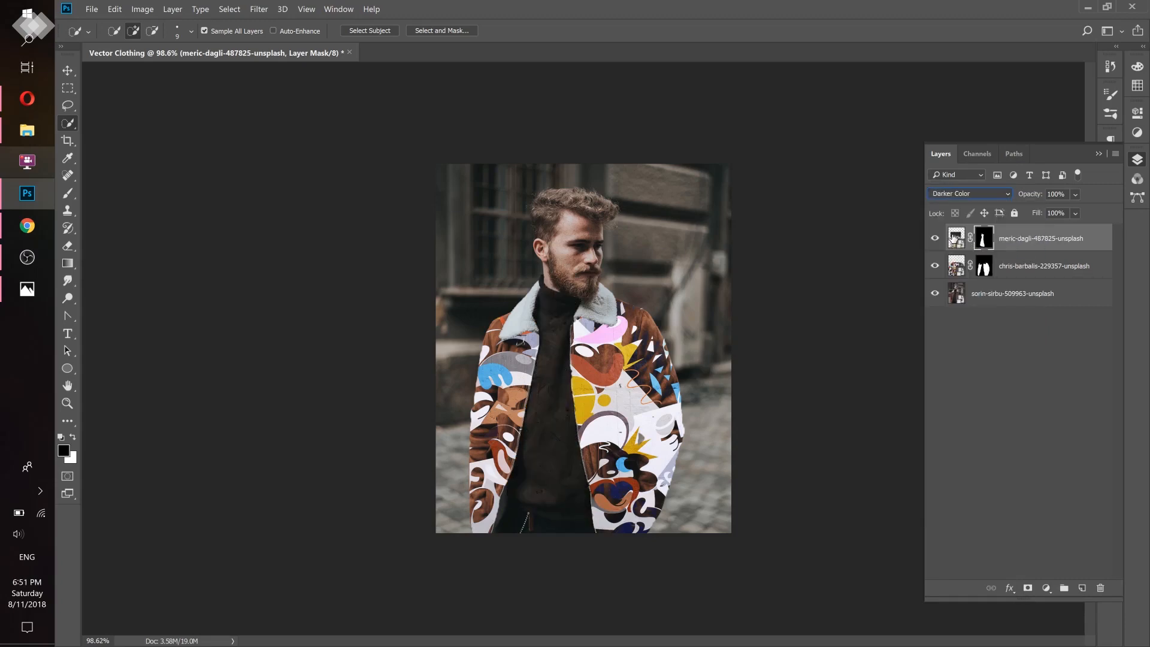
# Try further blend modes on the calligraphy layer, including Color Dodge, Soft Light and Linear Light
pyautogui.press('Down')
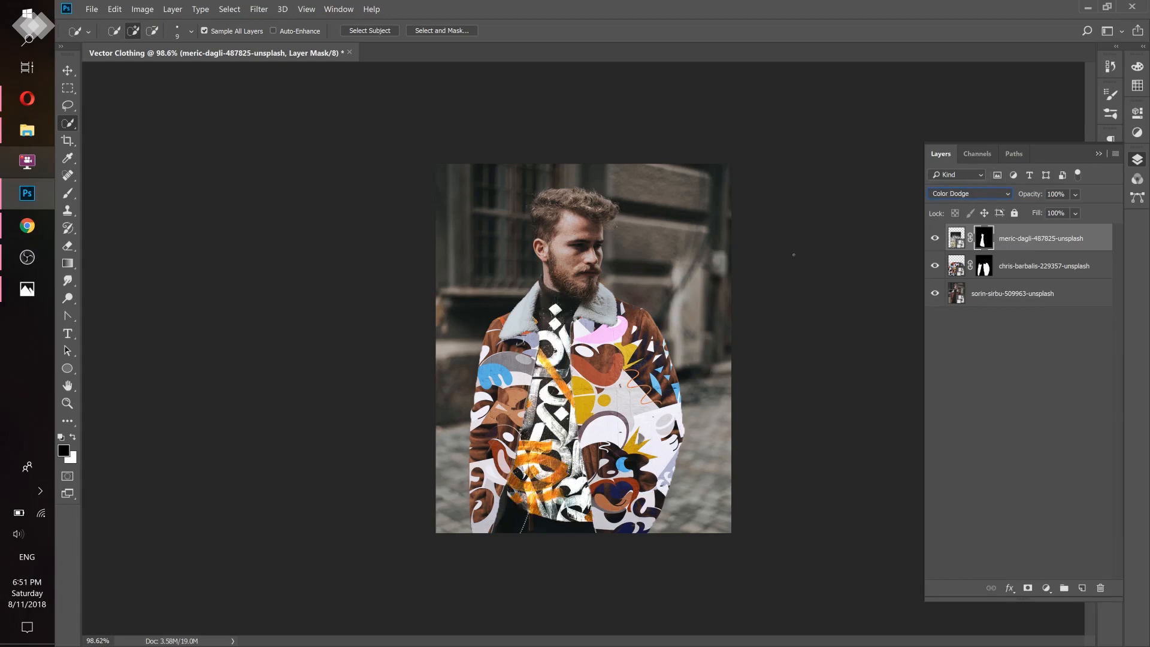
pyautogui.press('Down')
pyautogui.press('Down')
pyautogui.press('Down')
pyautogui.press('Down')
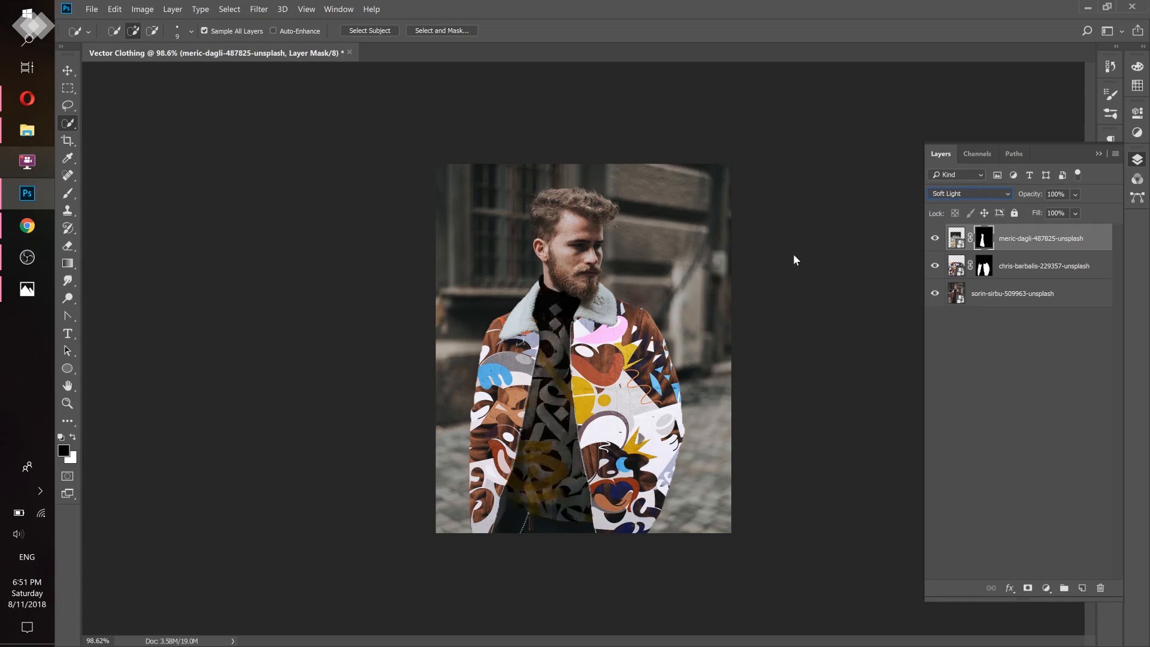
pyautogui.press('Down')
pyautogui.press('Down')
pyautogui.press('Down')
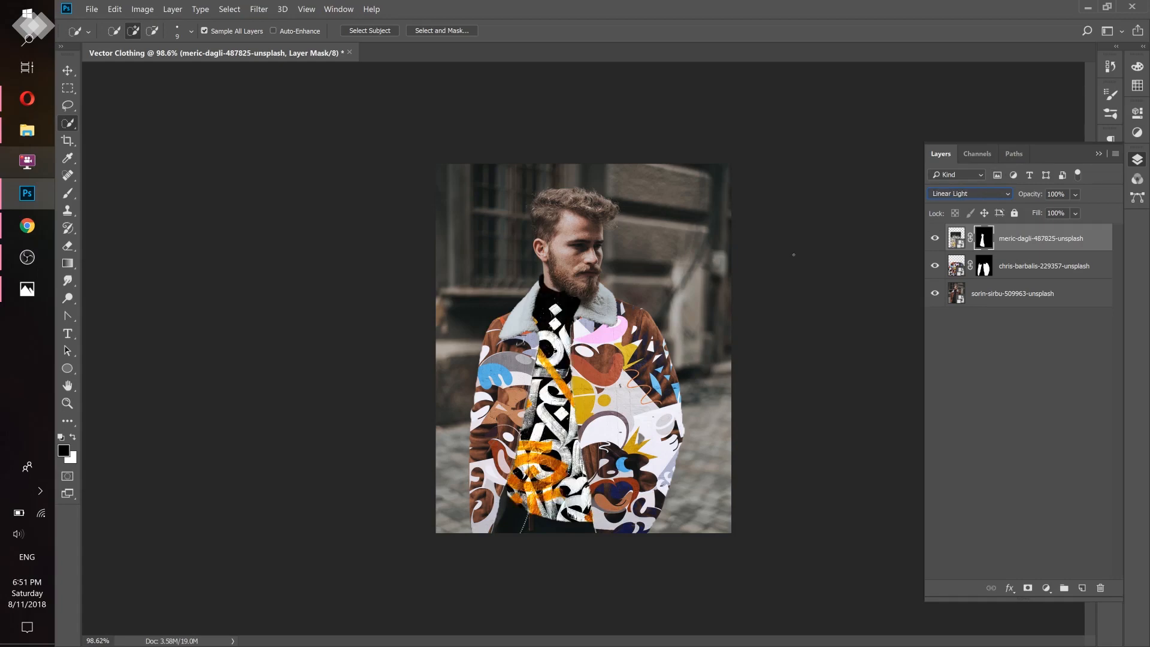
# Set the calligraphy layer's blend mode to Divide and switch to Photos to view the reference artwork 1.png
pyautogui.press('Up')
pyautogui.press('Up')
pyautogui.press('Down')
pyautogui.press('Down')
pyautogui.press('Down')
pyautogui.press('Down')
pyautogui.press('Down')
pyautogui.press('Down')
pyautogui.press('Down')
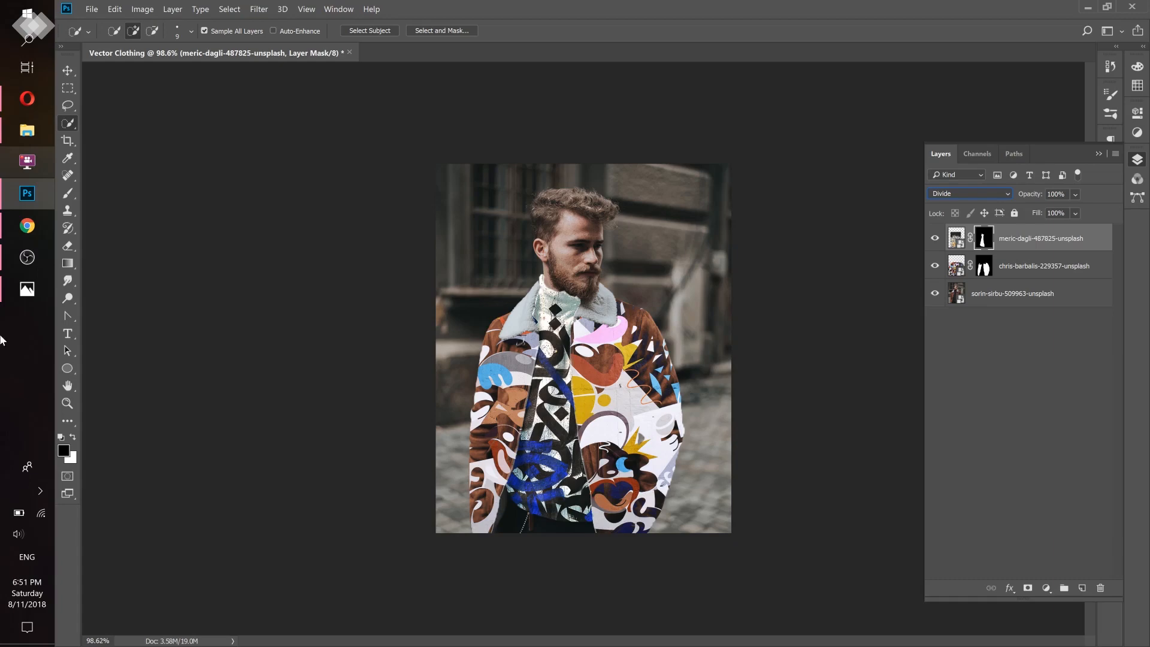
pyautogui.click(27, 288)
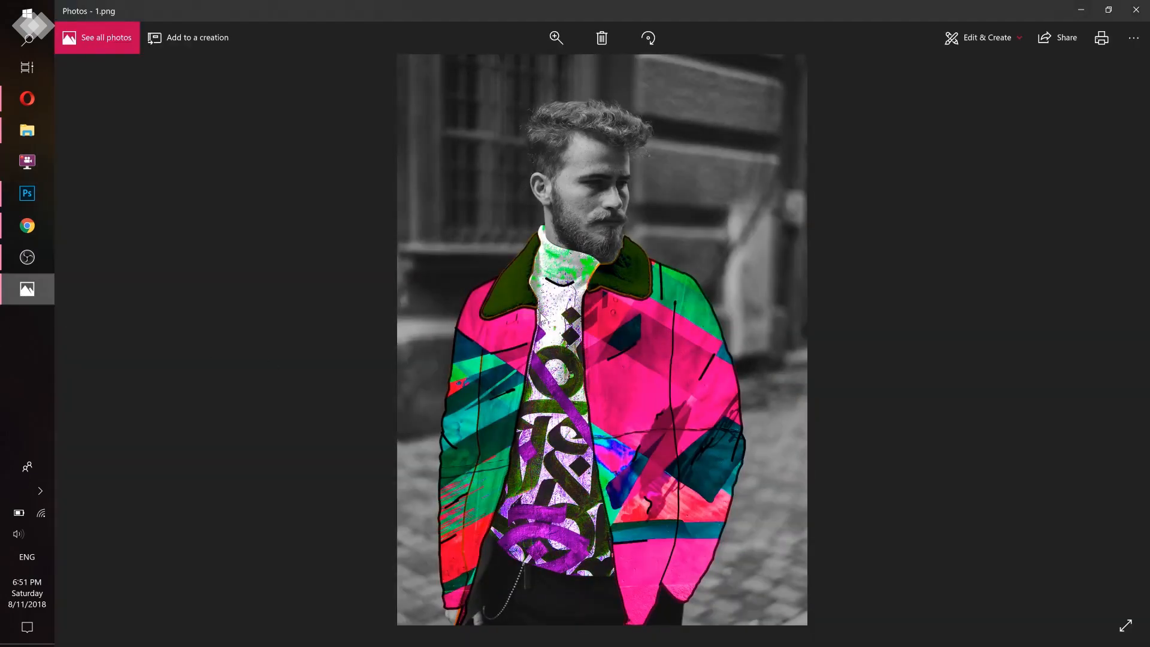